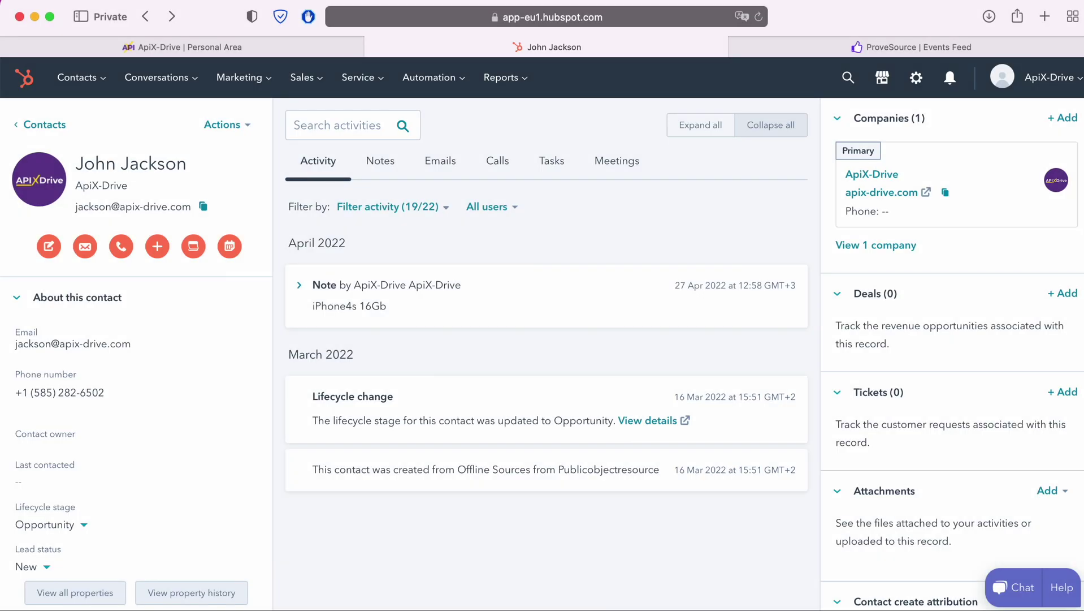
- Switch to ApiX-Drive and create a new connection with Hubspot as the data source system
key(ctrl+Tab)
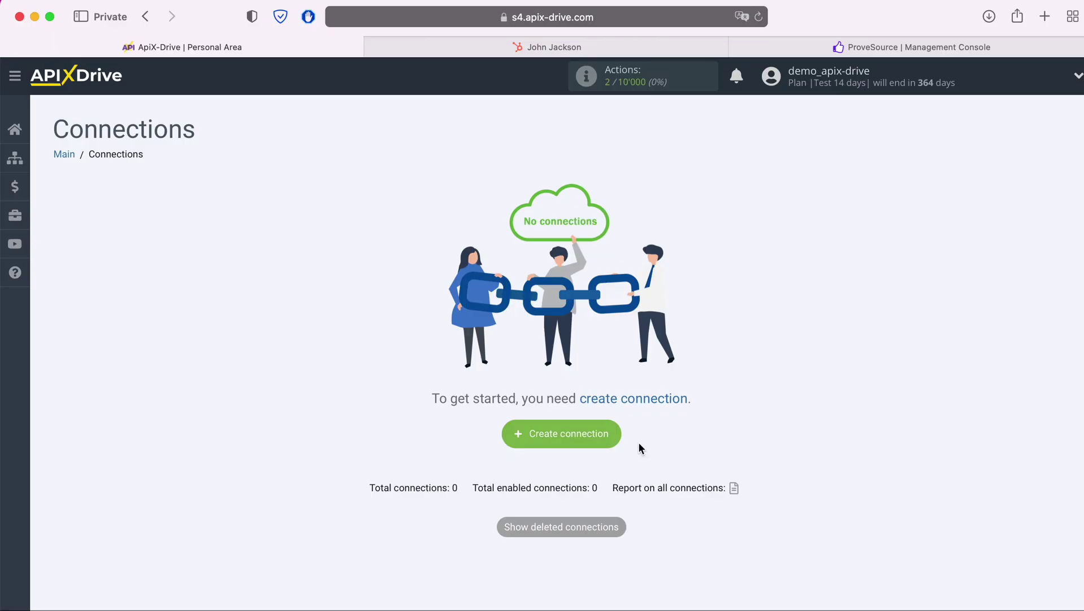
click(616, 434)
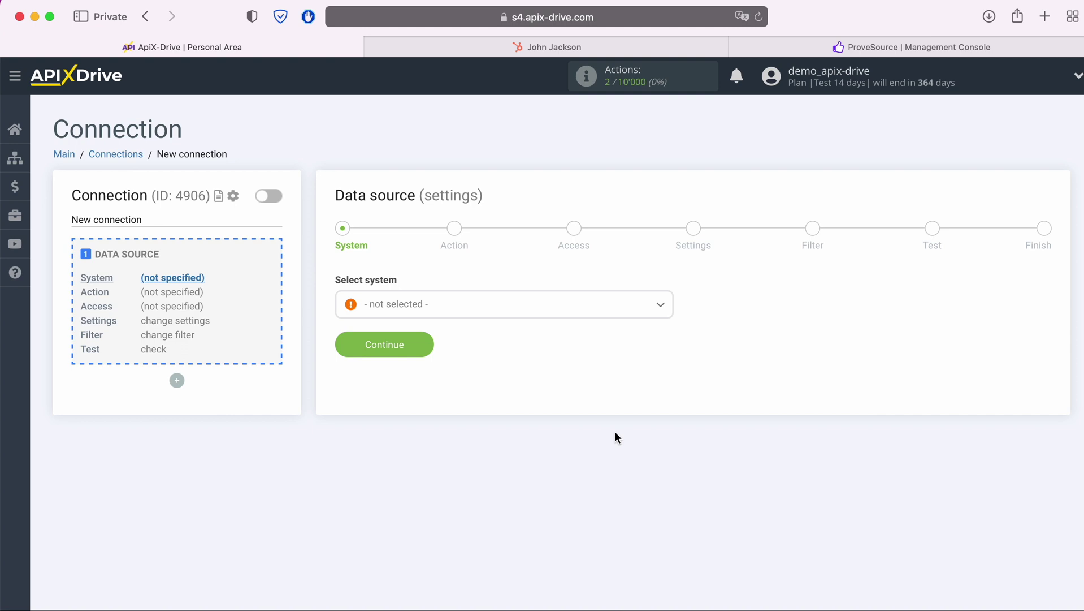
click(493, 305)
scroll(508, 399, down, 3)
scroll(514, 404, down, 15)
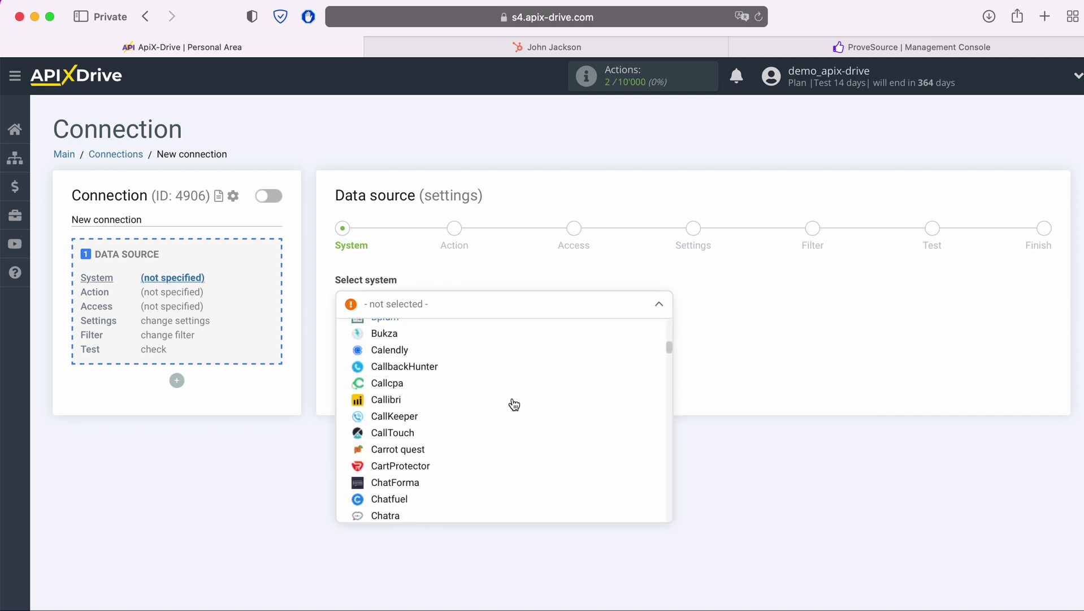
scroll(514, 404, down, 5)
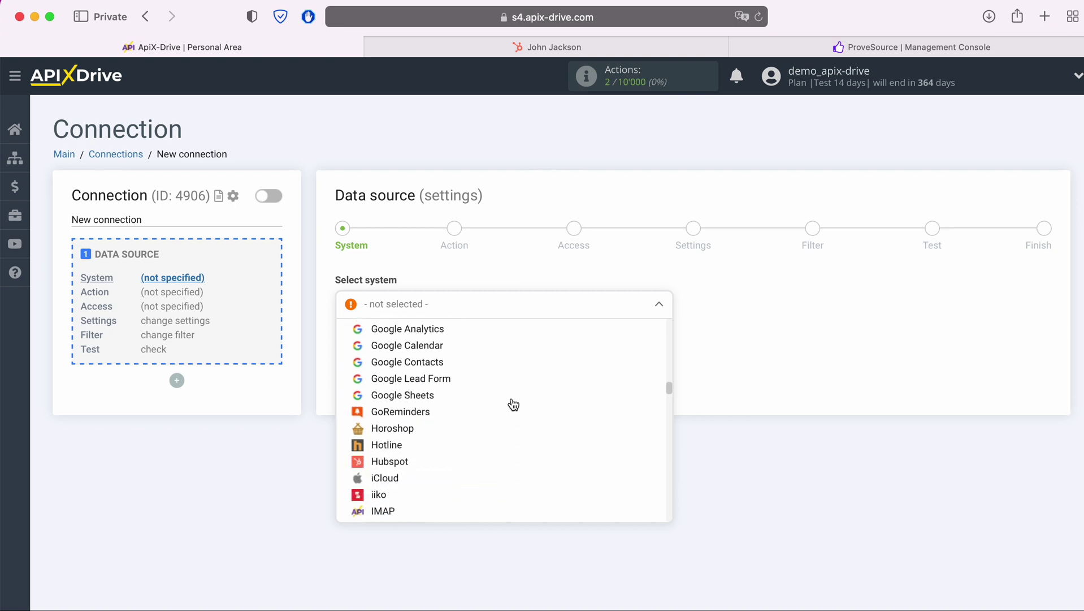
click(390, 411)
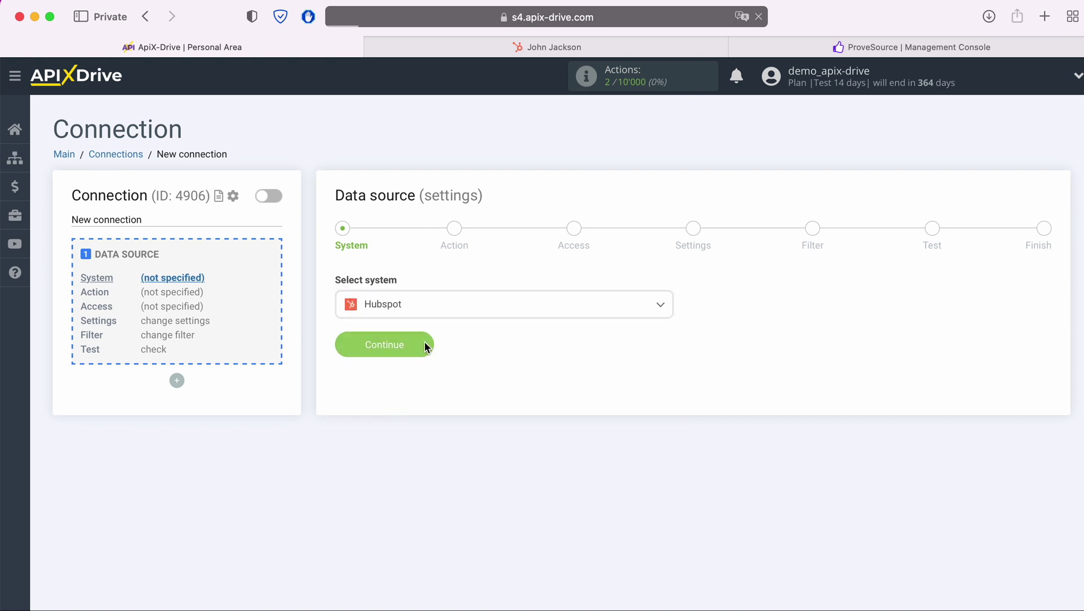
click(425, 342)
- Set the data source action to Get Contacts (new) and continue to the access stage
click(439, 310)
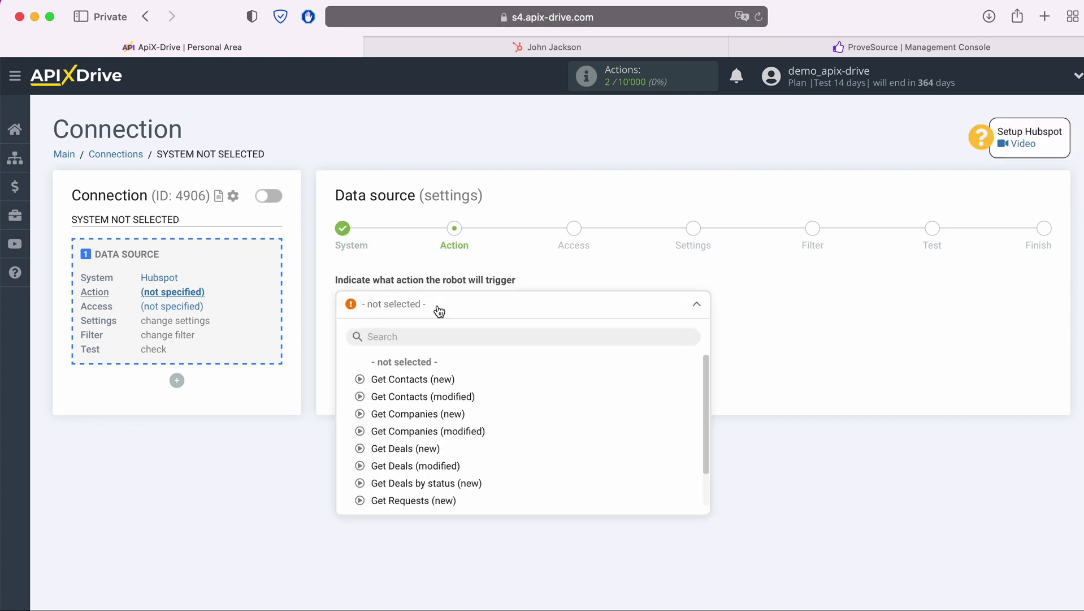
click(428, 377)
click(423, 344)
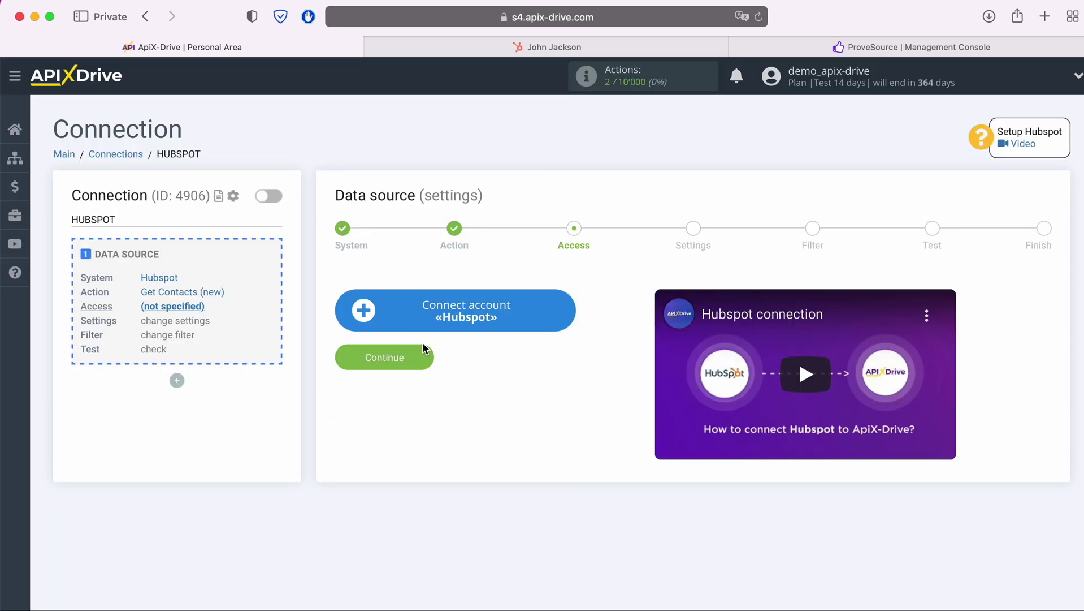
- Start connecting a Hubspot account, and open the API key page in HubSpot's integration settings
click(557, 315)
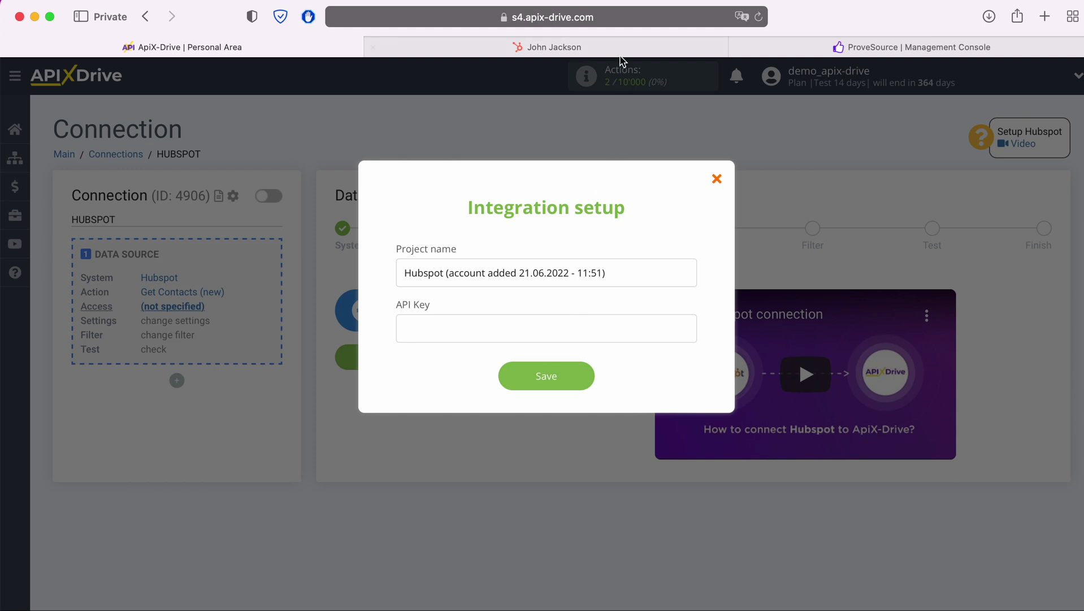
click(621, 50)
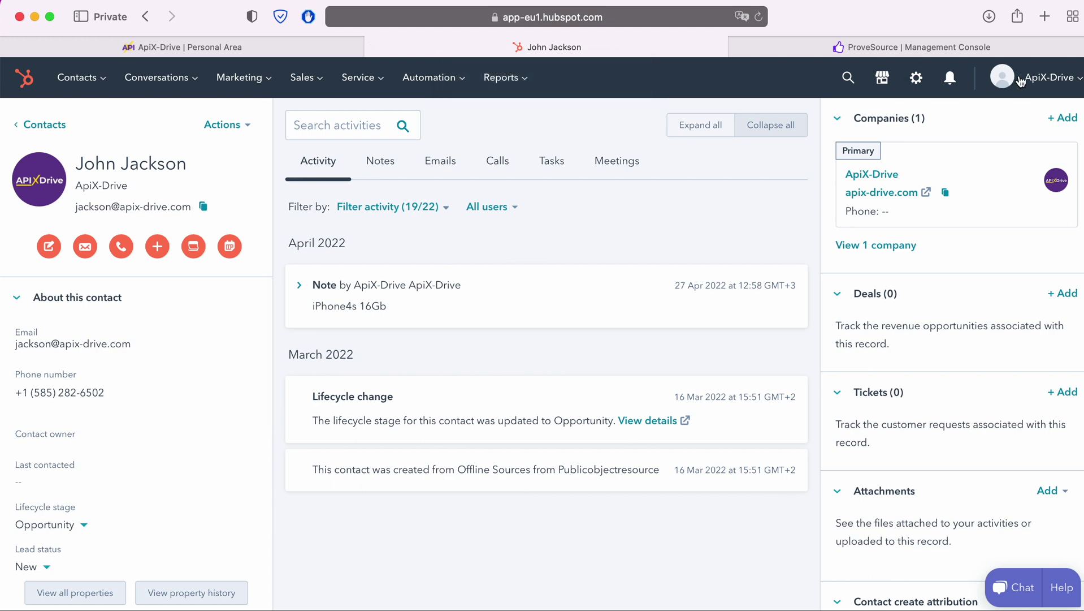
click(1039, 79)
click(999, 165)
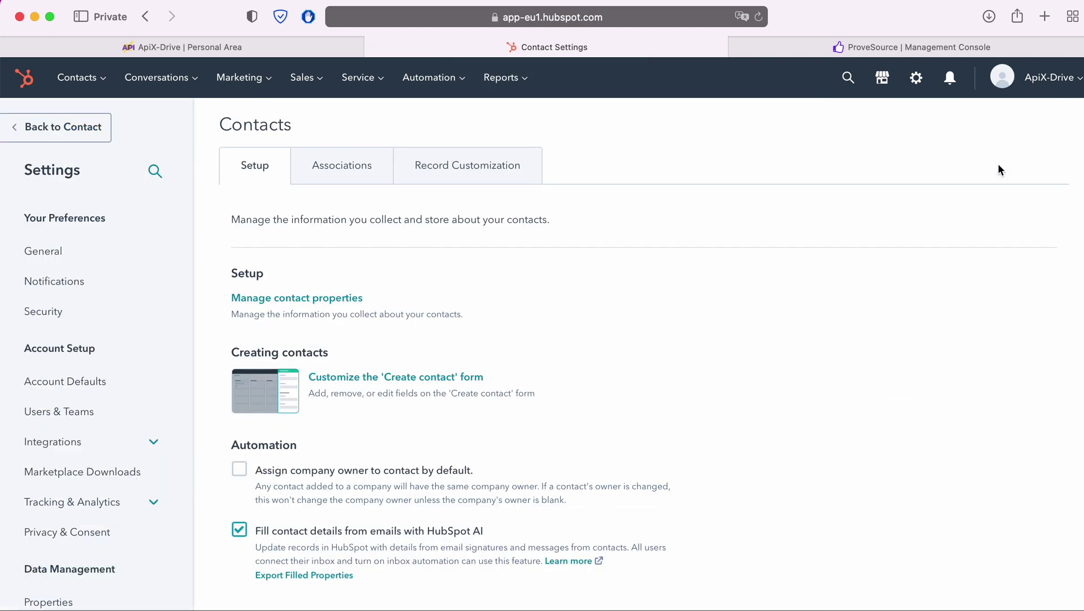
click(90, 441)
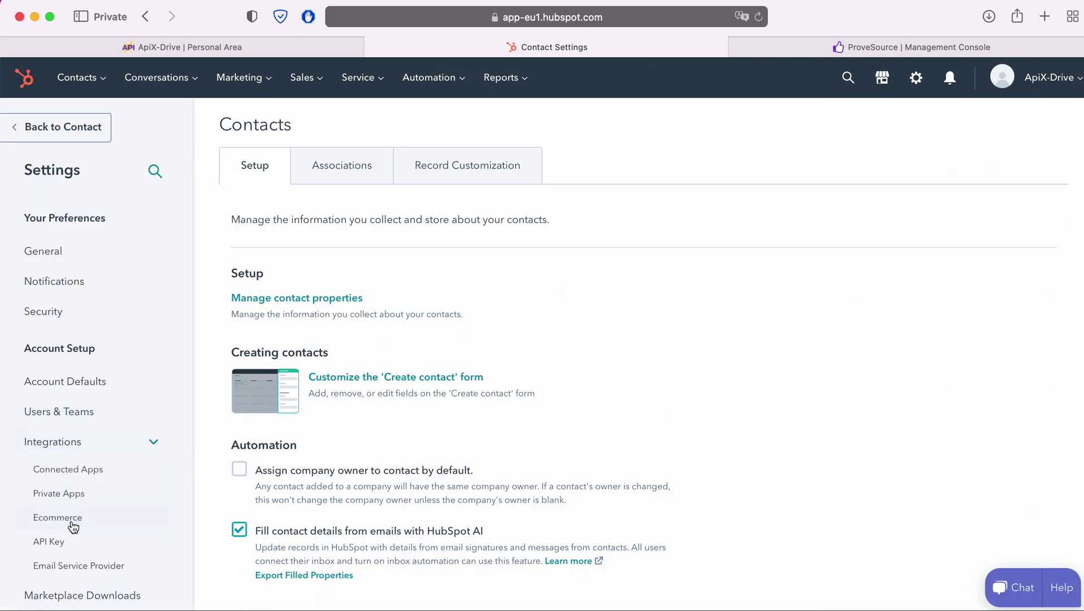
click(60, 541)
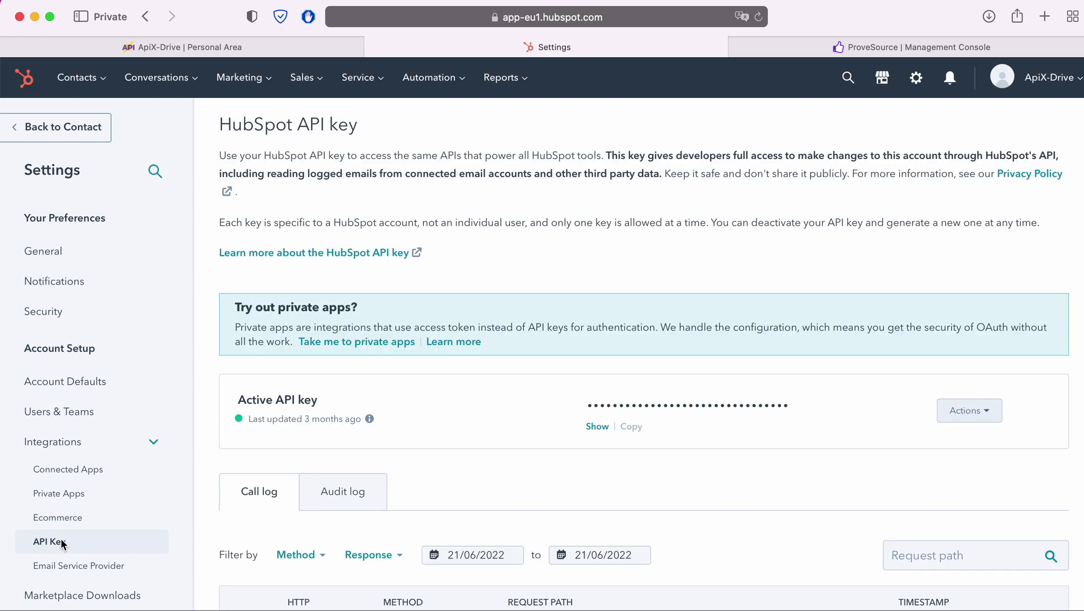
- Reveal the active HubSpot API key and copy it
click(597, 426)
drag(586, 404, 809, 404)
right_click(809, 404)
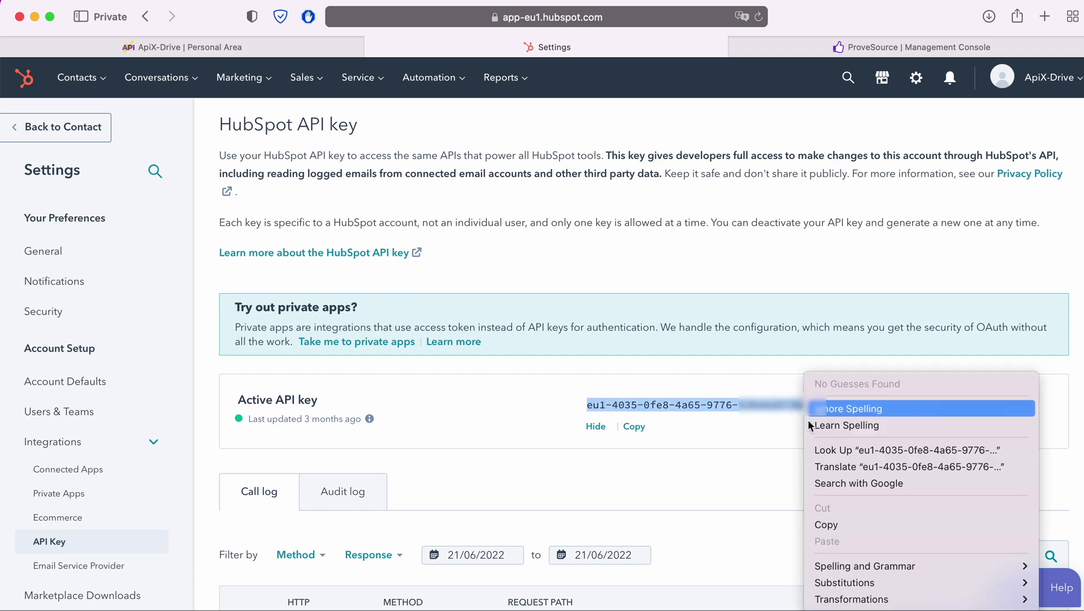
click(840, 525)
- Return to ApiX-Drive, paste the API key into the Hubspot integration setup and save the account
click(303, 48)
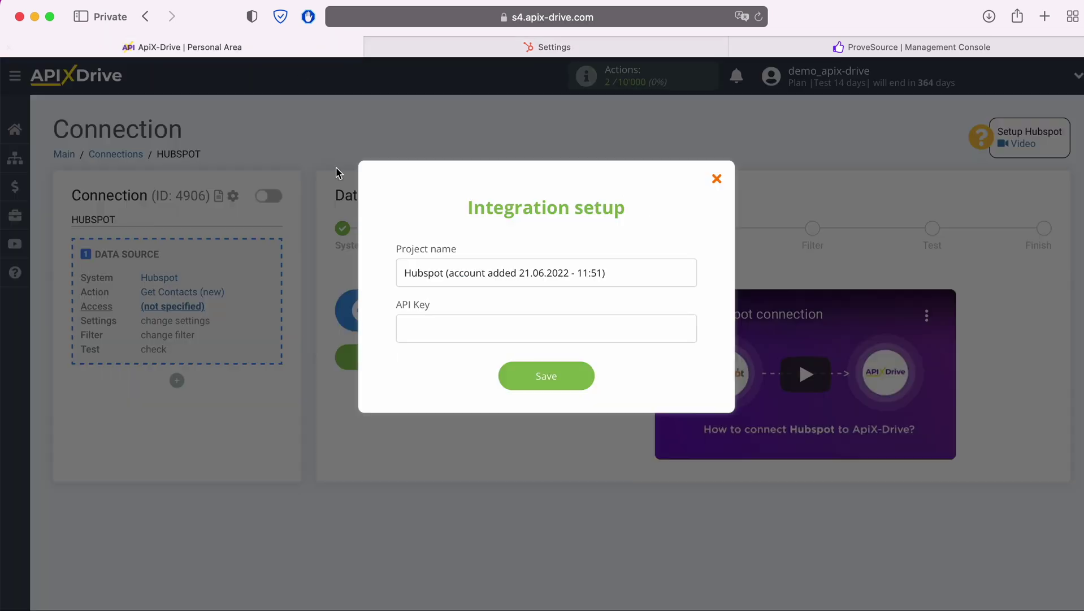
right_click(426, 322)
click(460, 369)
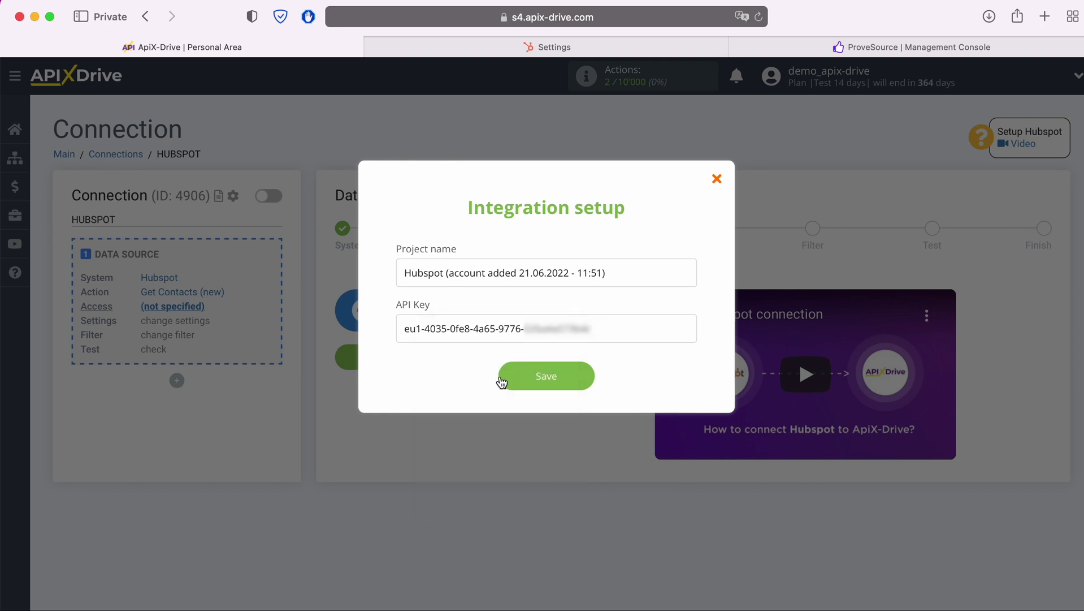
click(584, 377)
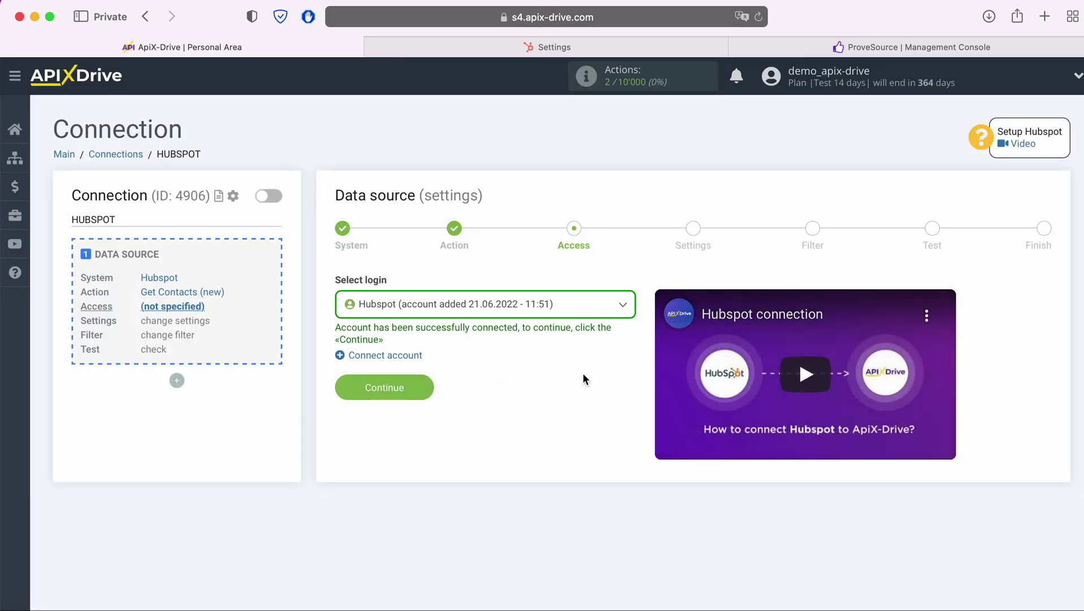
- Choose the newly added Hubspot account as the data source login and continue
click(564, 310)
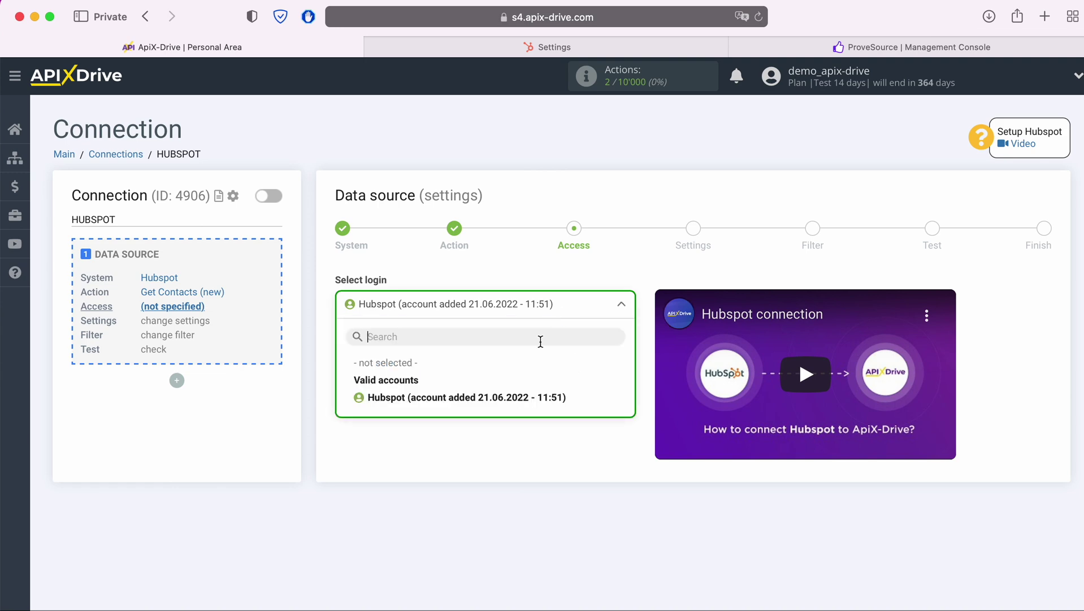
click(534, 398)
click(420, 384)
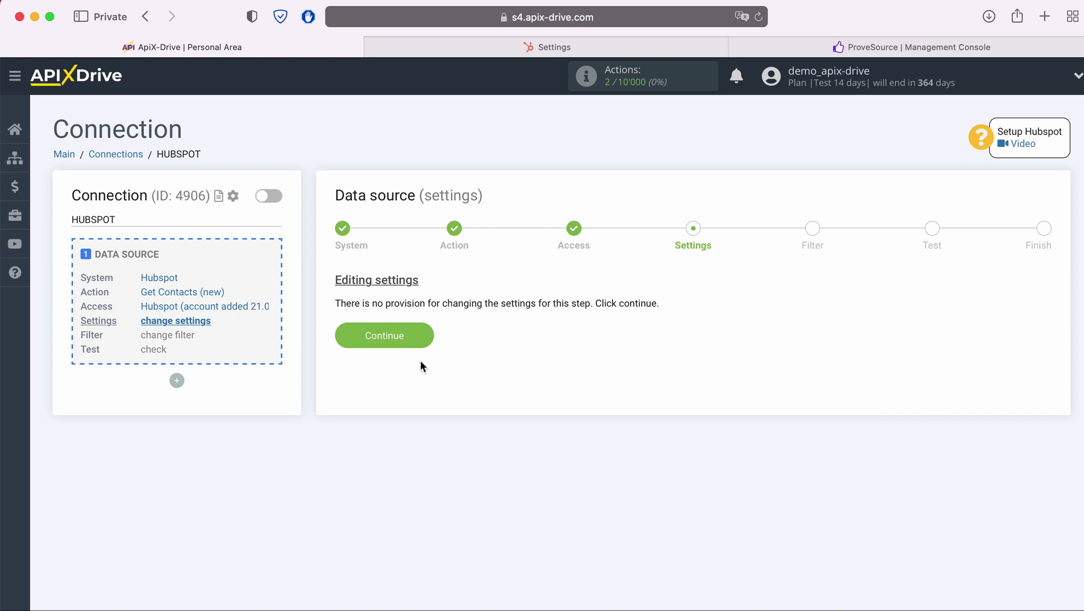
- Continue past the source settings and filter without adding conditions, and review the Hubspot test data to complete the source setup
click(424, 332)
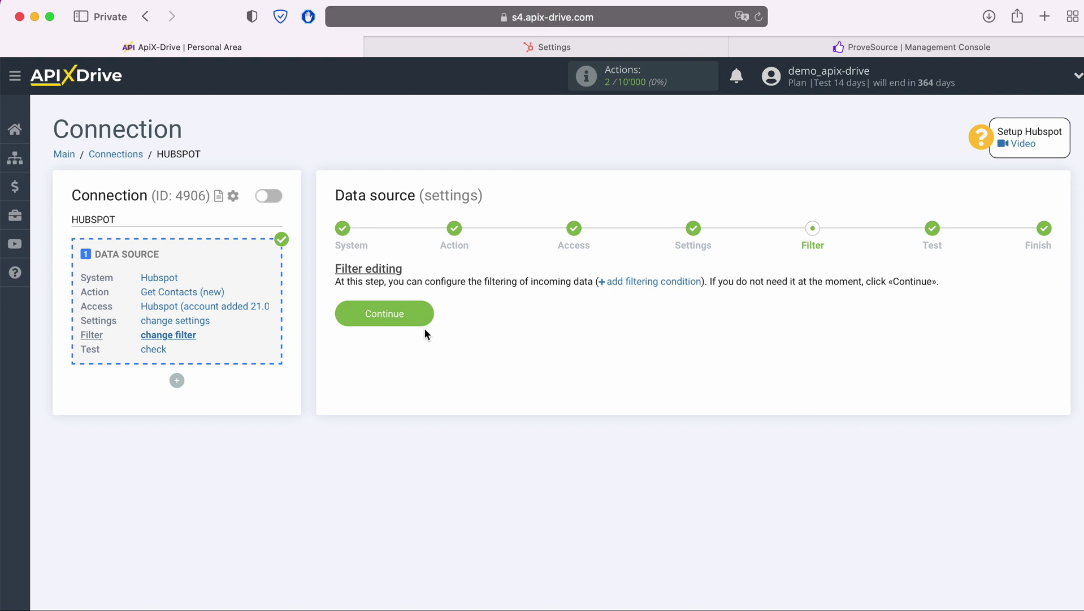
click(422, 312)
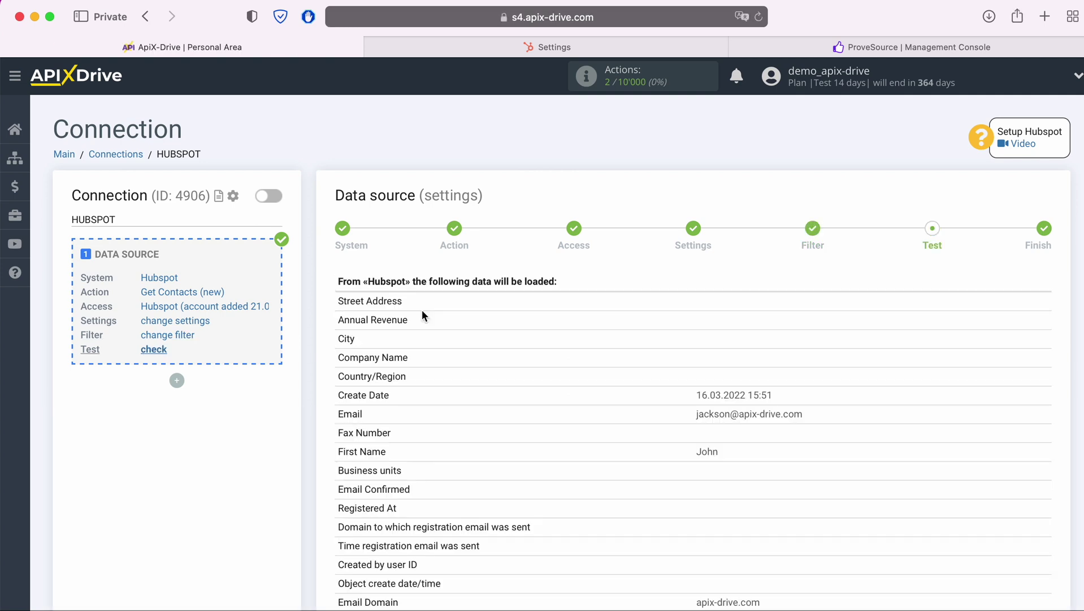
scroll(422, 314, down, 10)
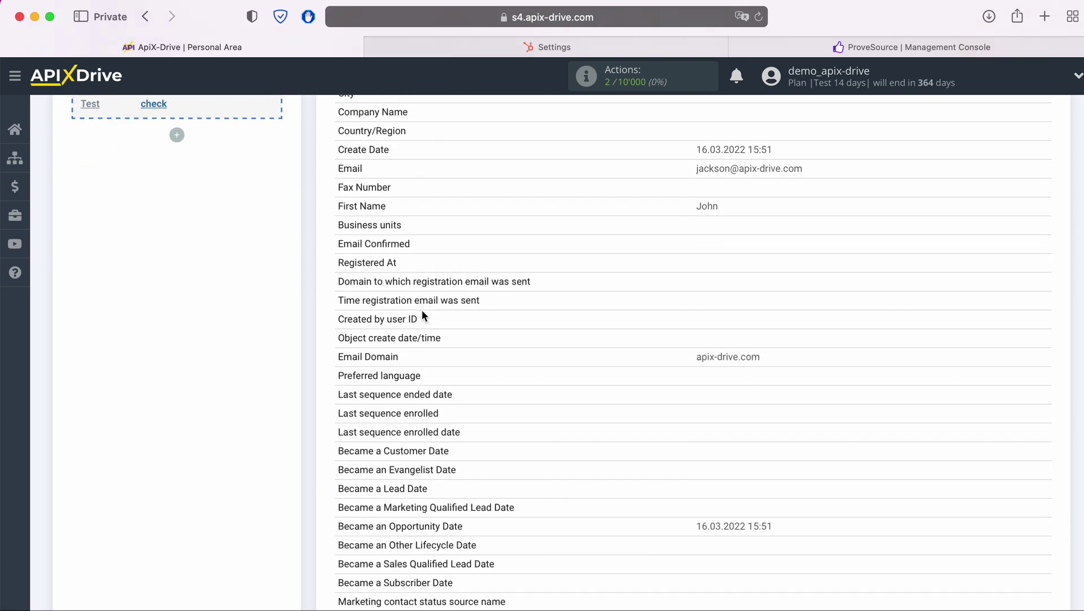
scroll(422, 312, down, 5)
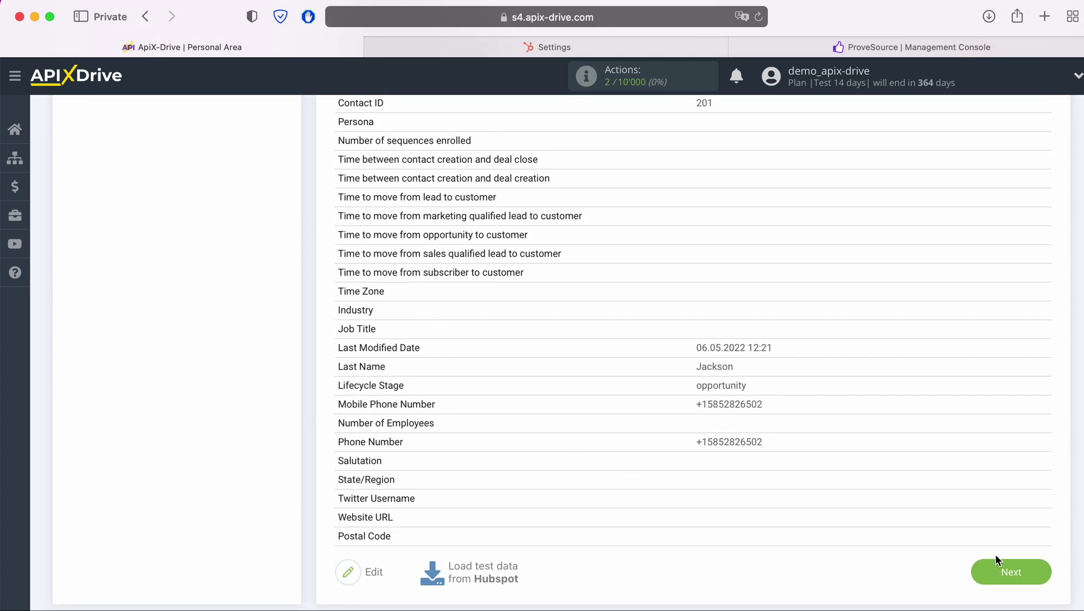
click(1043, 570)
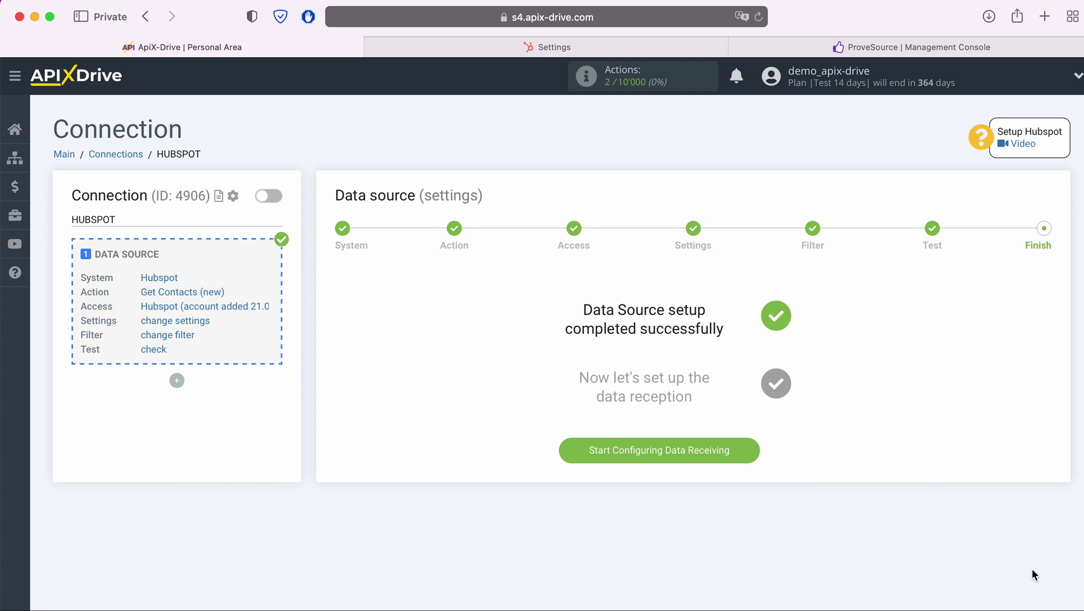
- Start configuring data receiving and select ProveSource as the data destination system
click(743, 449)
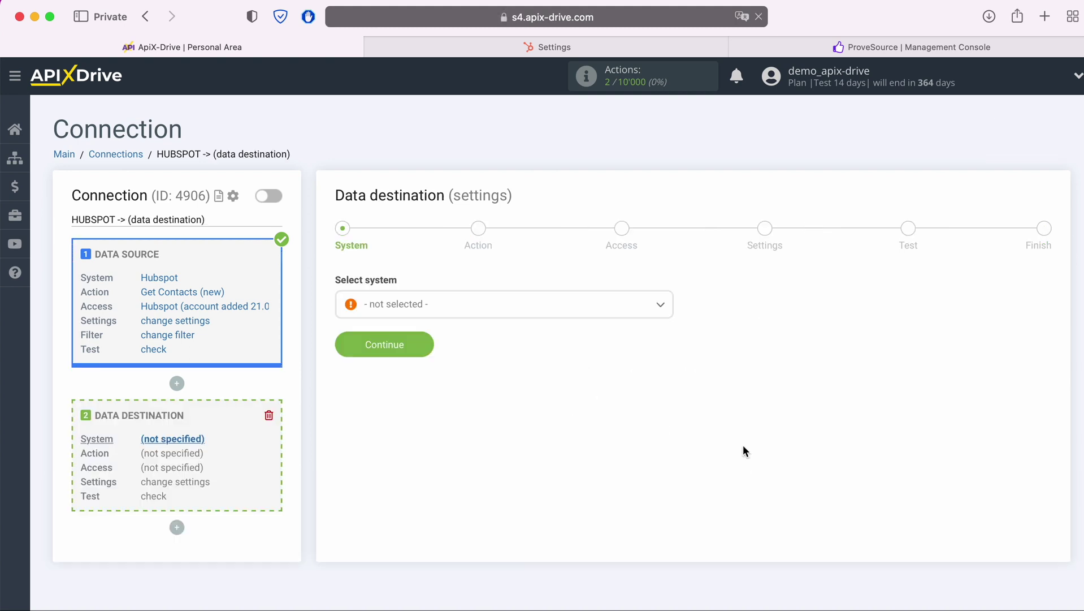
click(504, 310)
scroll(515, 430, down, 5)
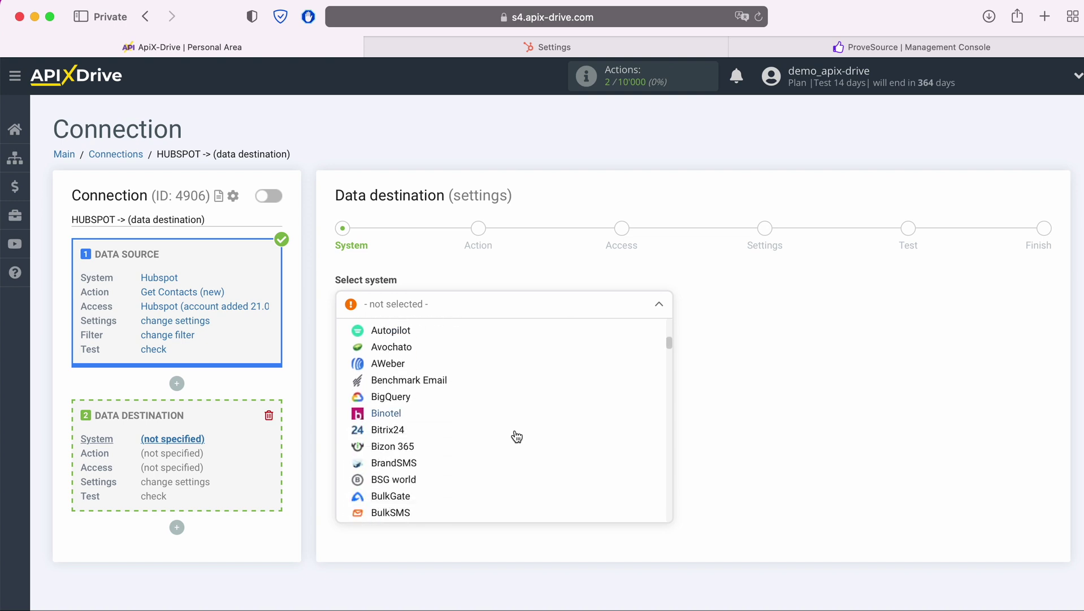
scroll(515, 436, down, 15)
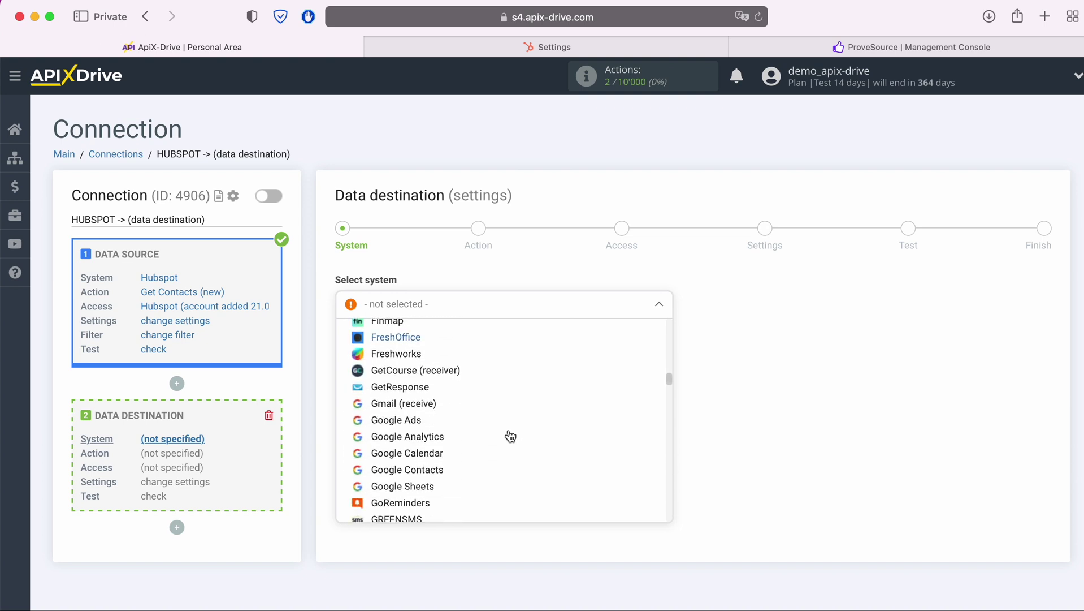
scroll(511, 436, down, 15)
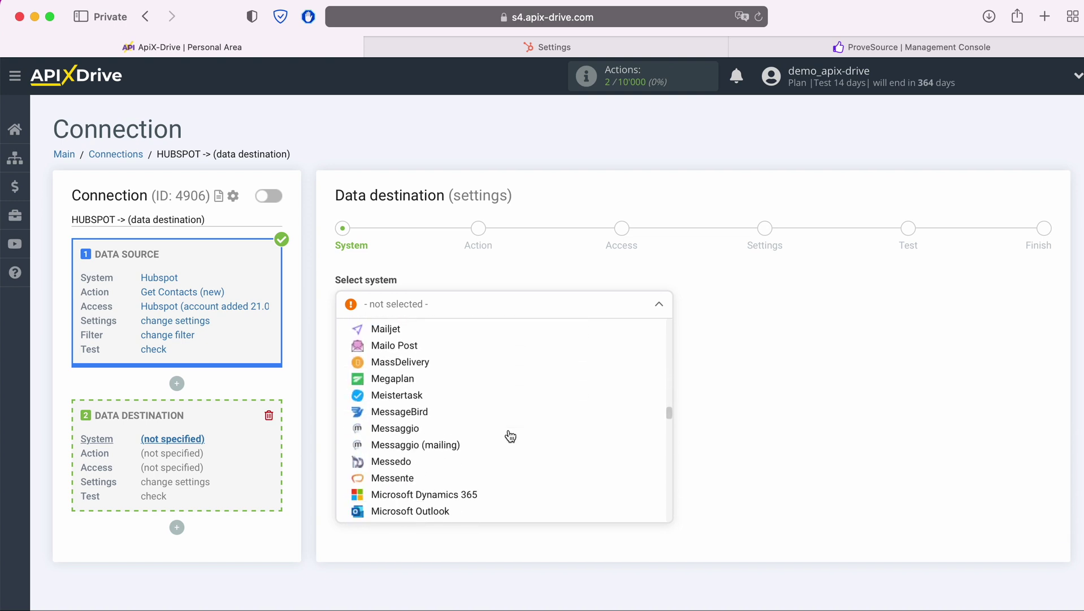
scroll(510, 436, down, 15)
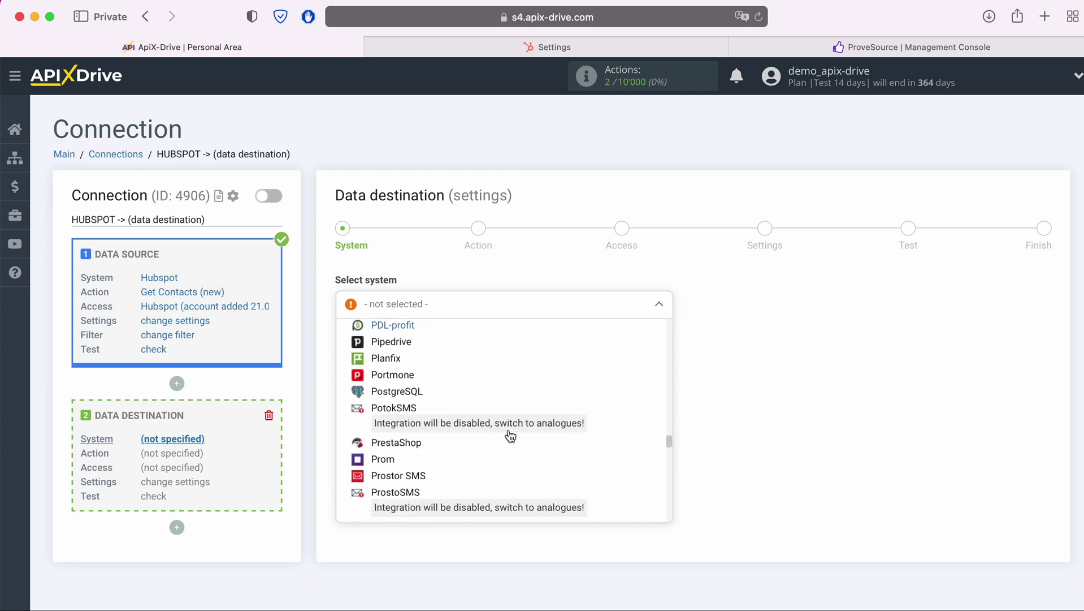
scroll(511, 436, down, 3)
click(425, 452)
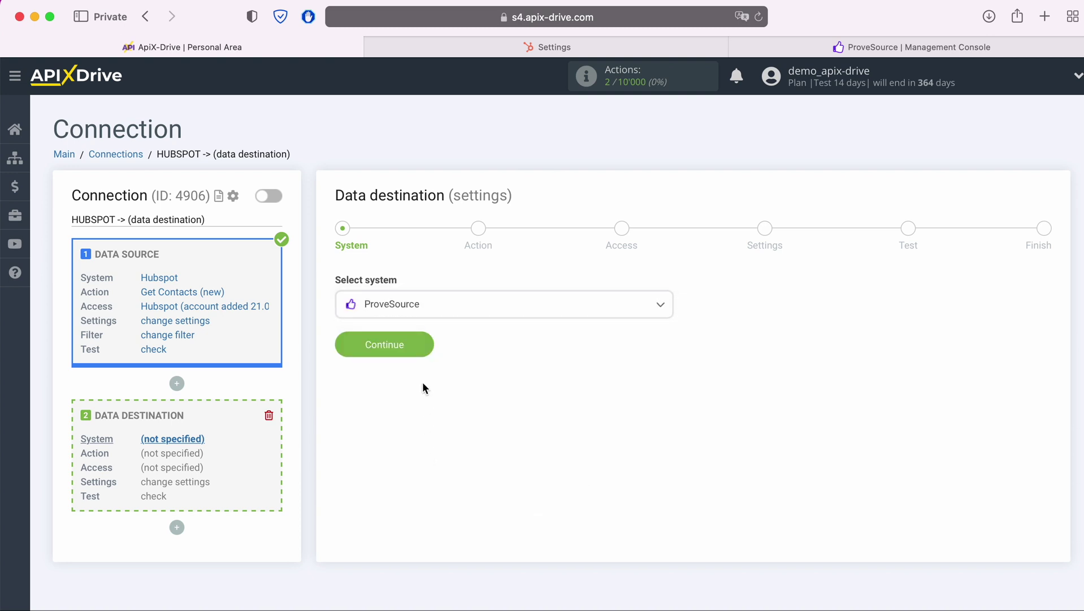
click(423, 344)
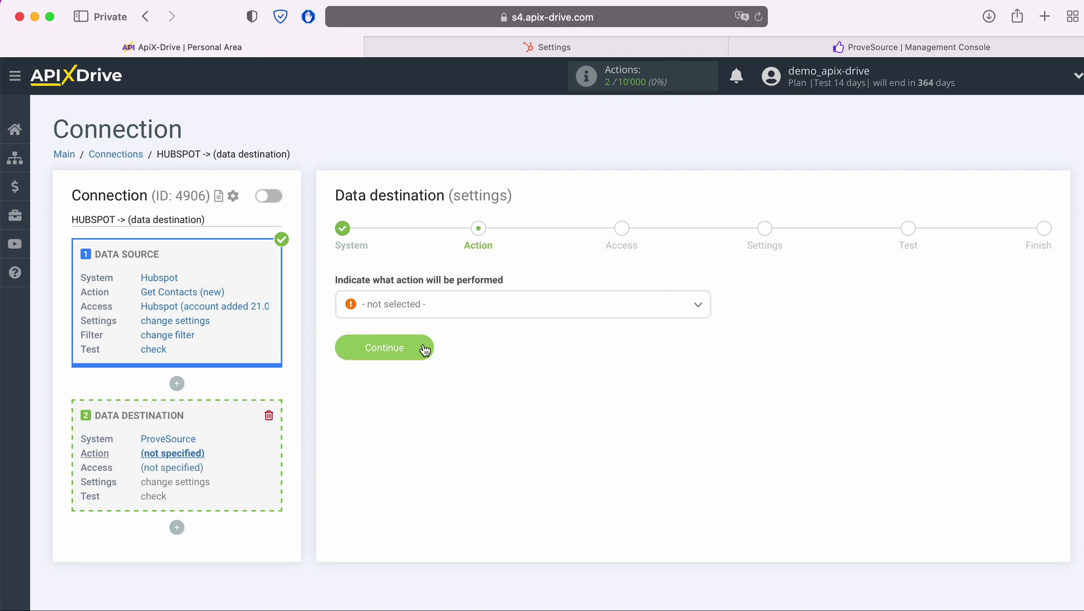
- Set the data destination action to Send Data and continue to the access stage
click(425, 306)
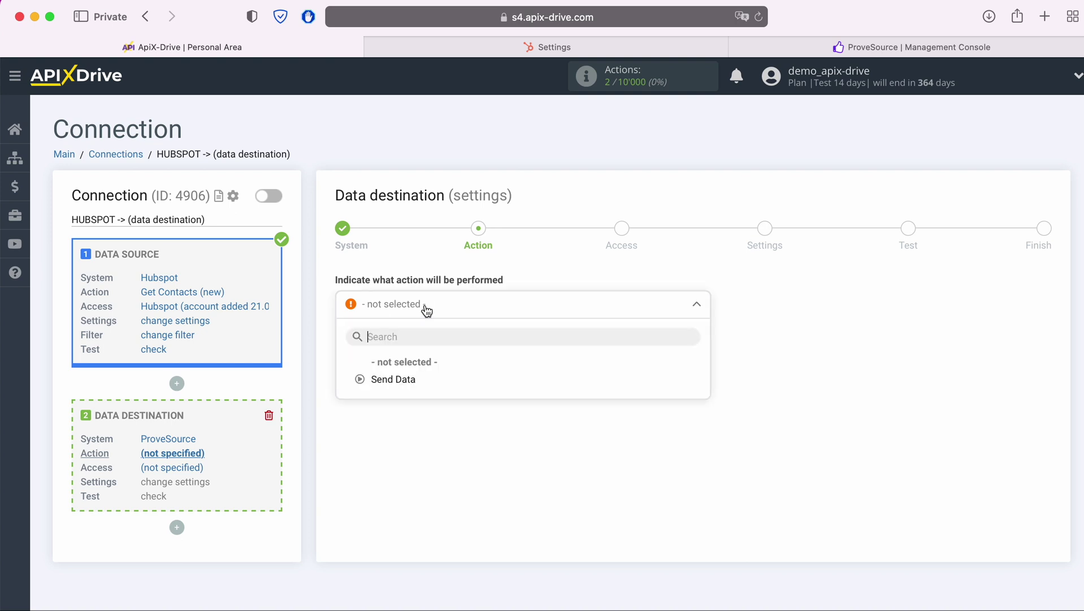
click(394, 379)
click(424, 343)
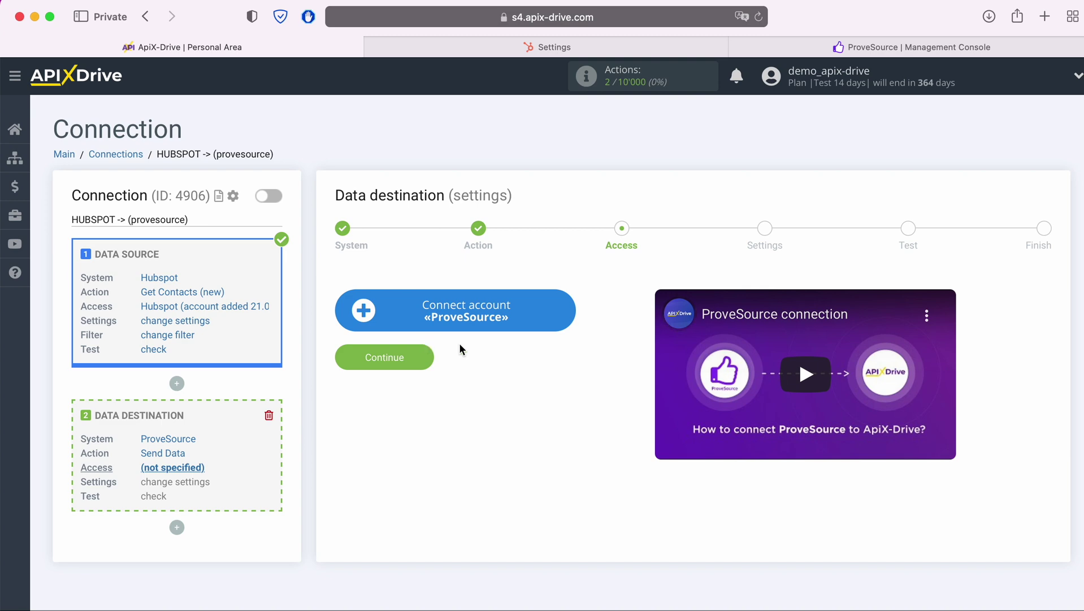
- Start connecting a ProveSource account, and create a new Stream notification in the ProveSource console that tracks Webhook events
click(559, 312)
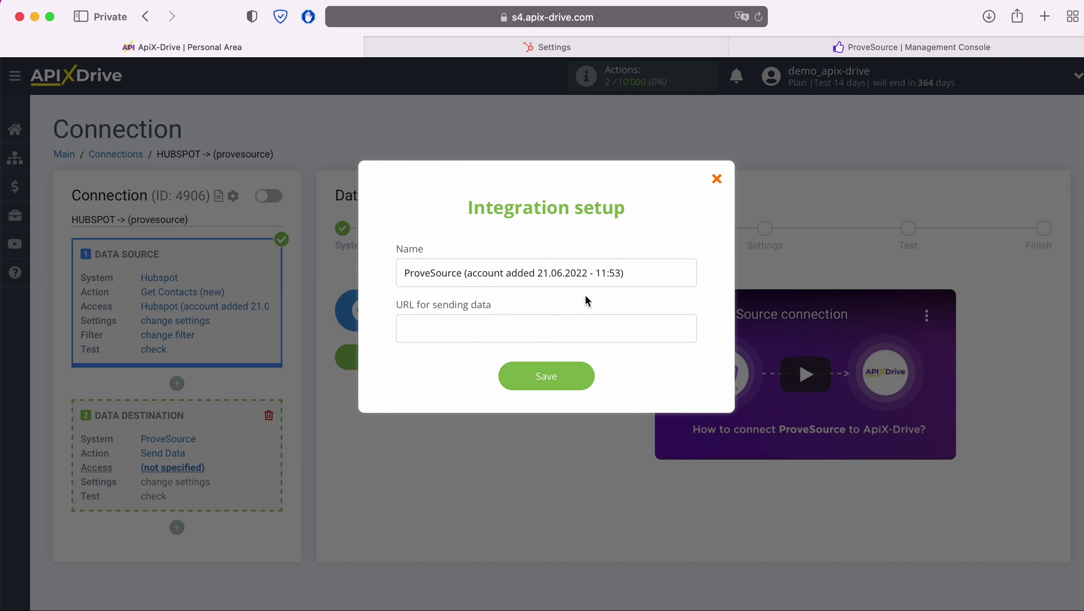
click(864, 47)
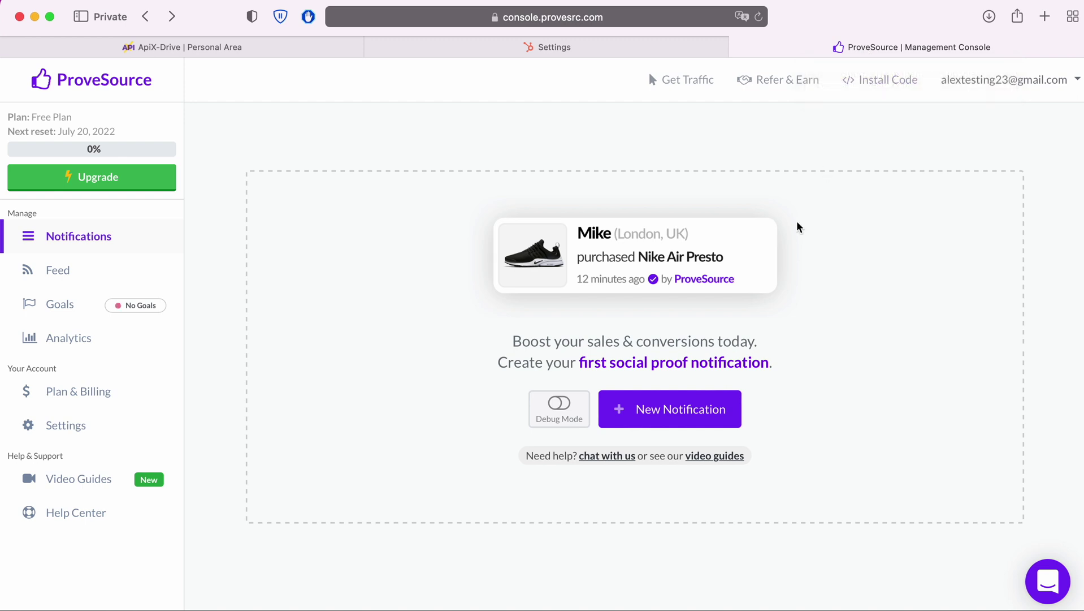
click(696, 402)
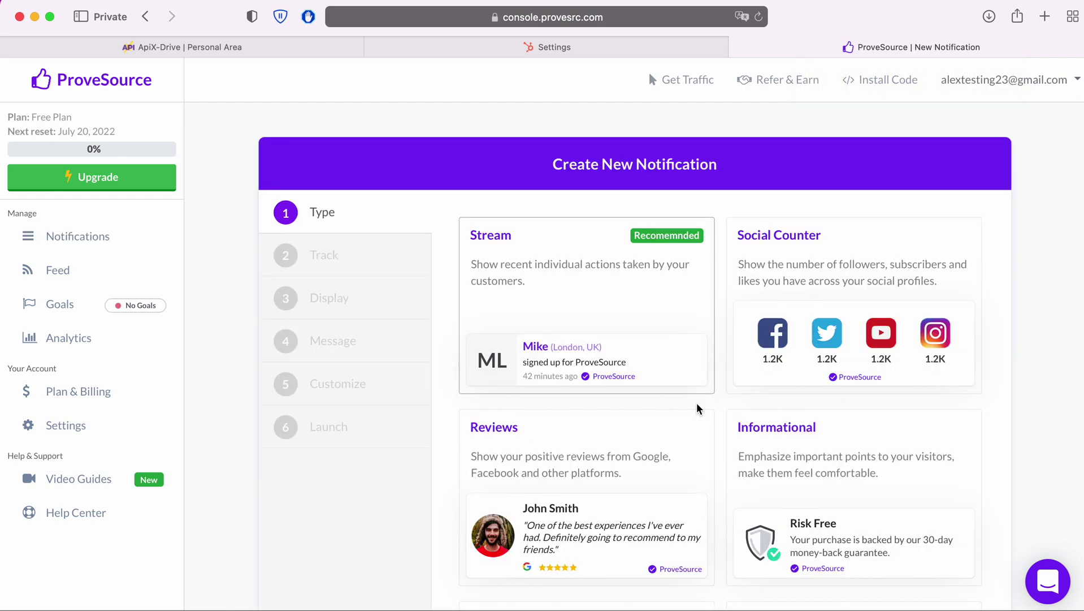
click(541, 261)
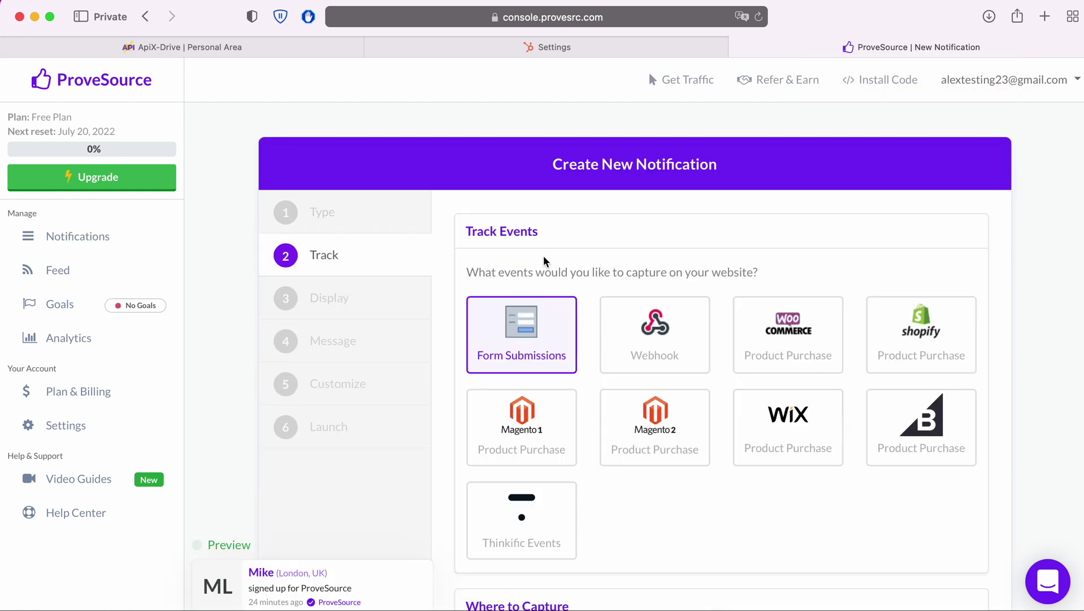
click(639, 313)
- Copy the full webhook URL from the notification's Webhook Endpoint section
scroll(639, 317, down, 2)
scroll(639, 312, down, 5)
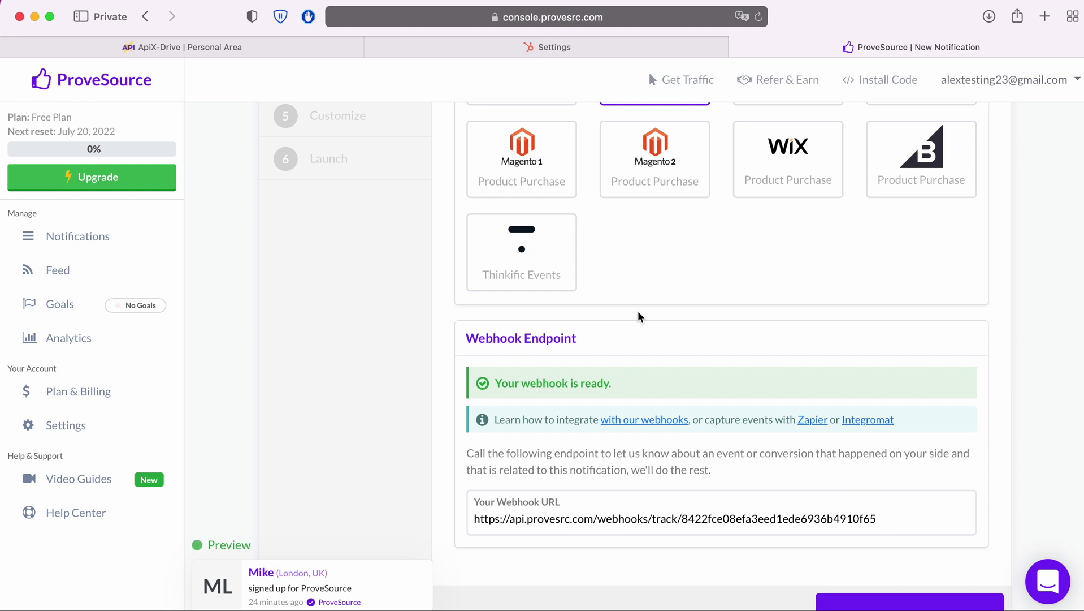
click(837, 497)
drag(879, 519, 477, 517)
right_click(477, 517)
click(499, 525)
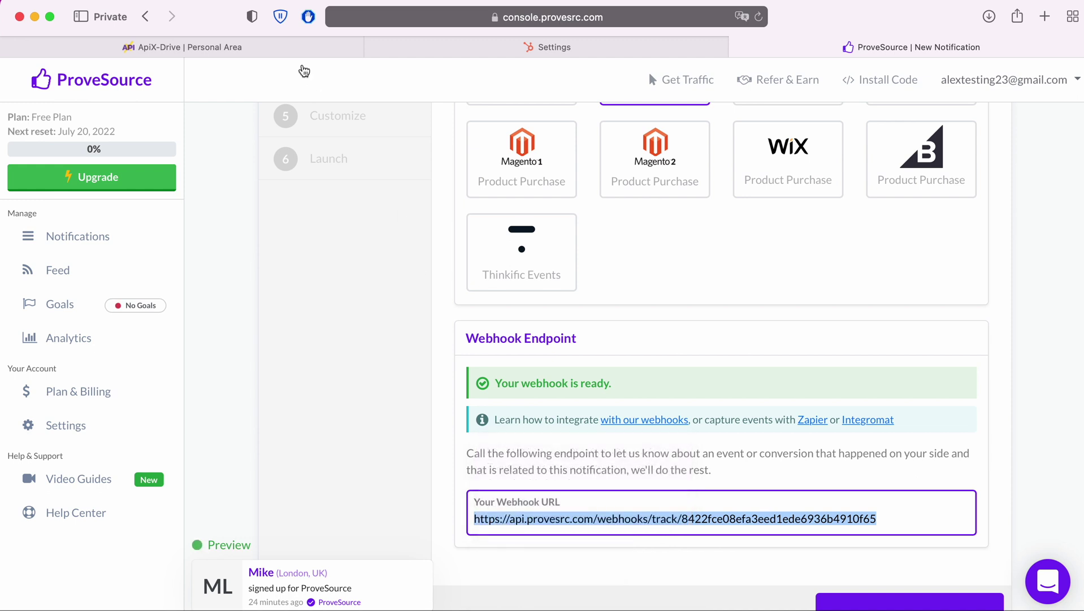
- Return to ApiX-Drive, paste the webhook URL as the URL for sending data, and save the ProveSource integration
click(296, 46)
right_click(431, 331)
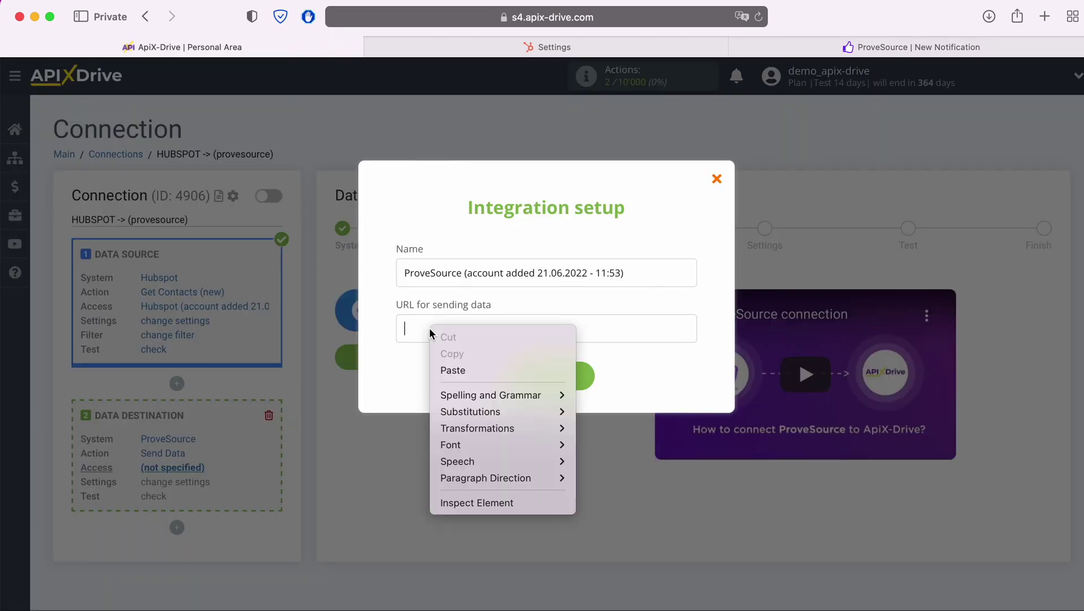
click(453, 370)
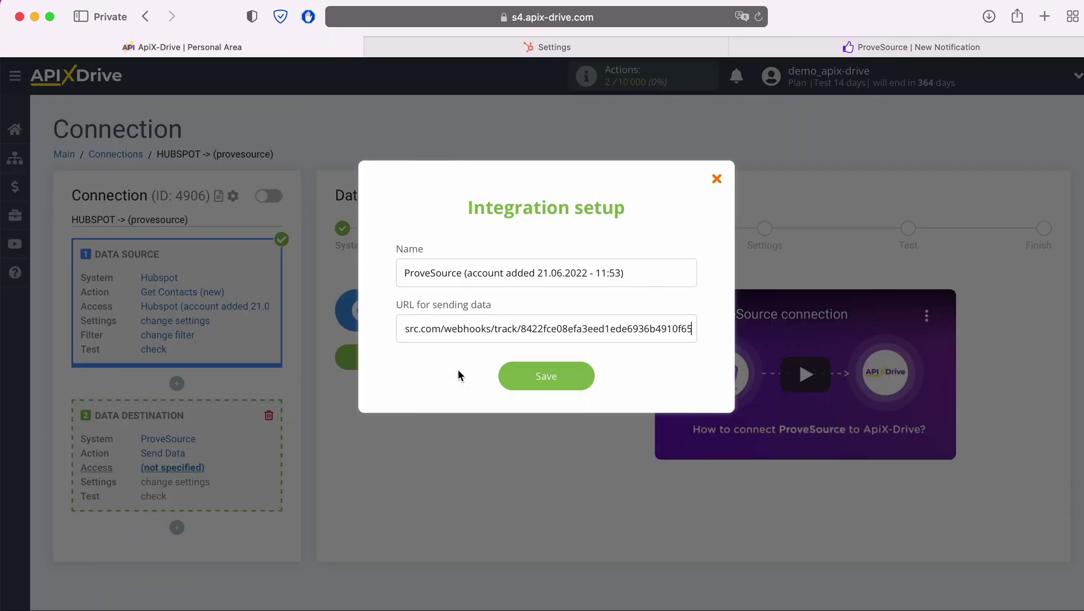
click(579, 377)
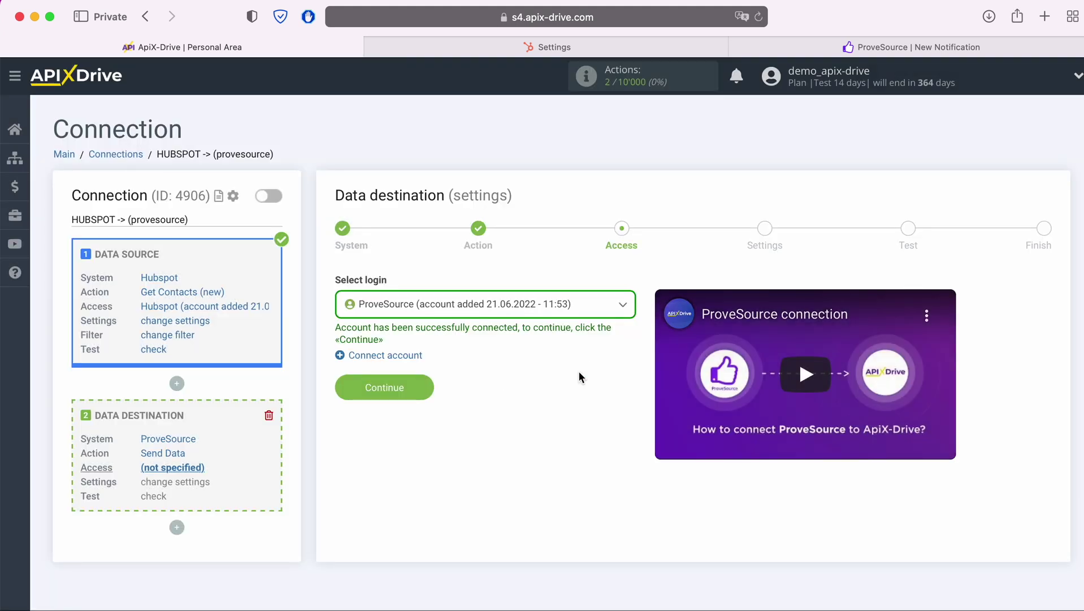
- Switch back to ProveSource, proceed to the display stage, add ApiX-Drive.com as a page URL for showing the notification, and continue
click(801, 48)
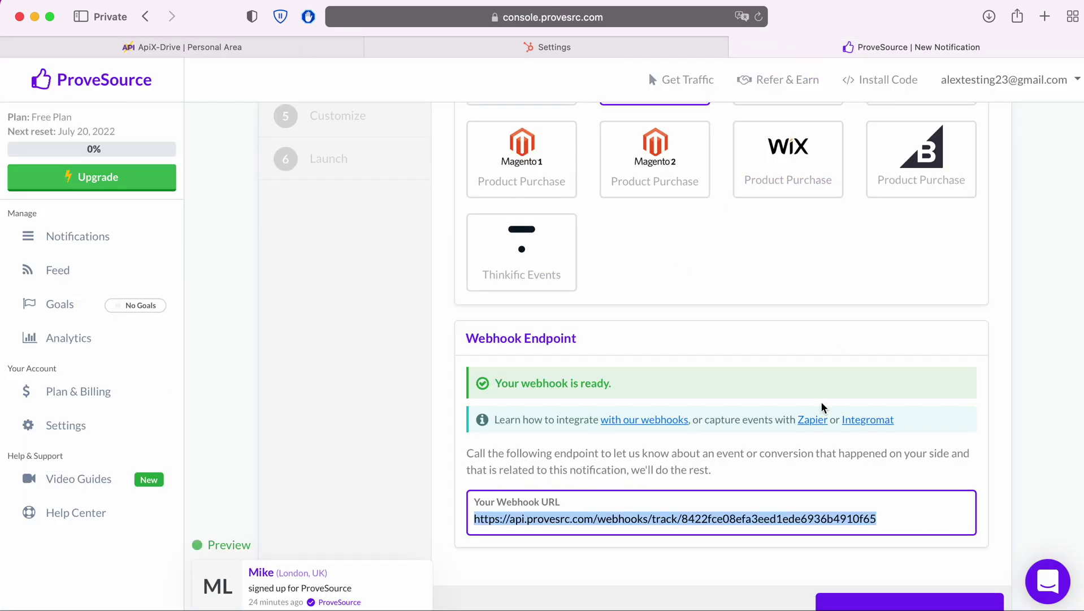
scroll(817, 412, down, 2)
click(907, 564)
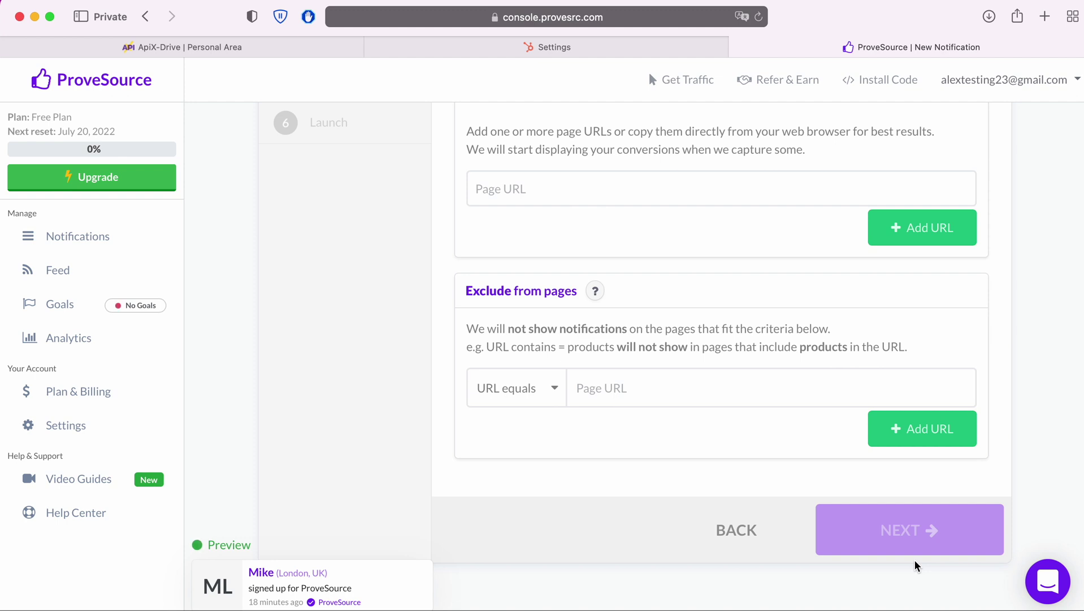
click(543, 186)
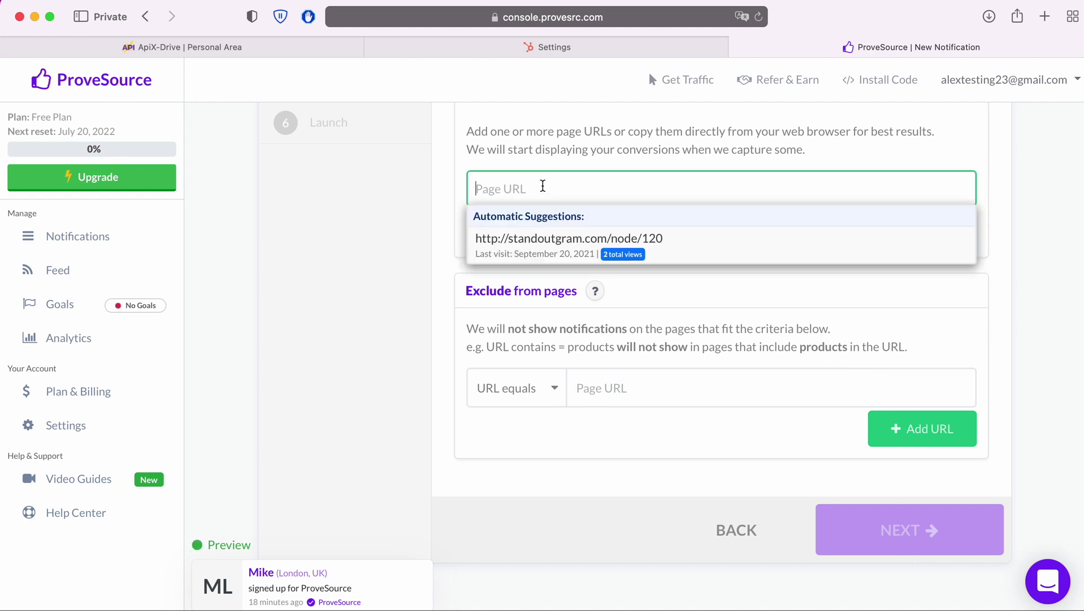
text(apix)
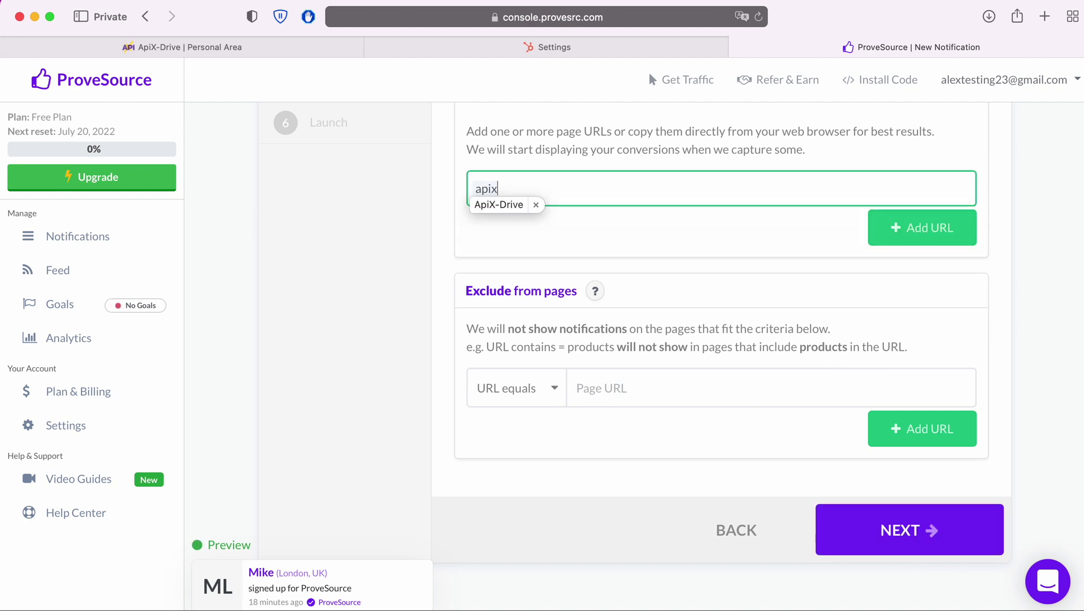
text(.com)
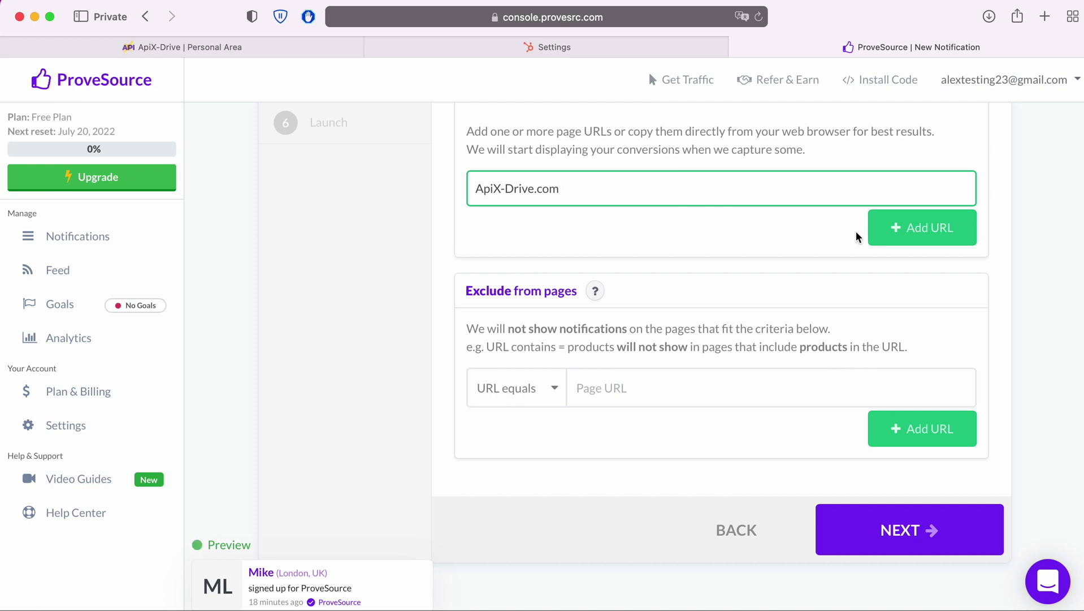
click(904, 229)
click(898, 570)
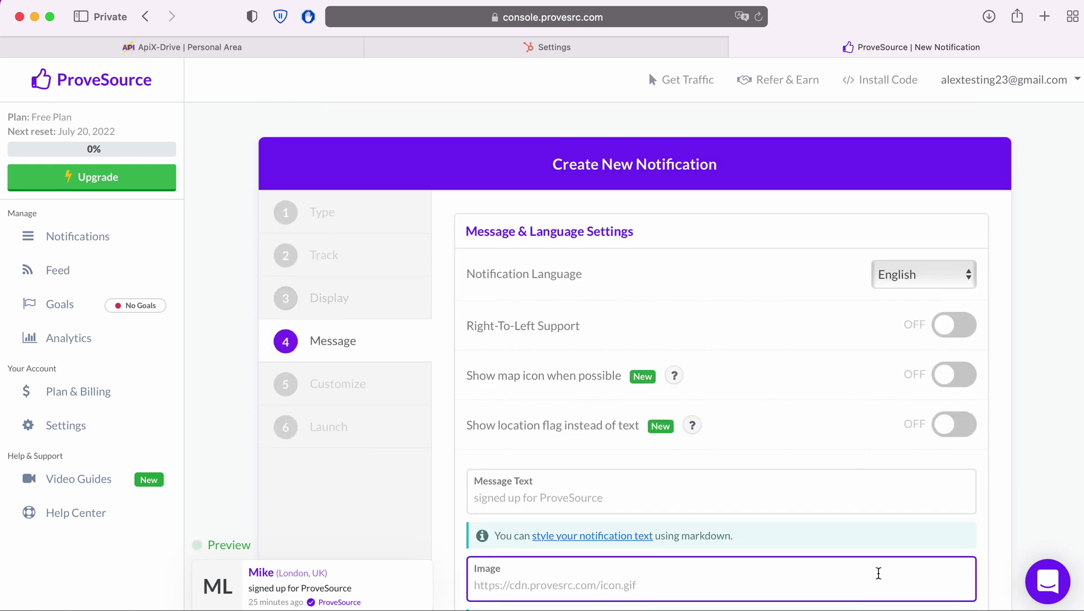
- Set the notification's message text to "New Message" and continue to the customization stage
click(655, 505)
text(New M)
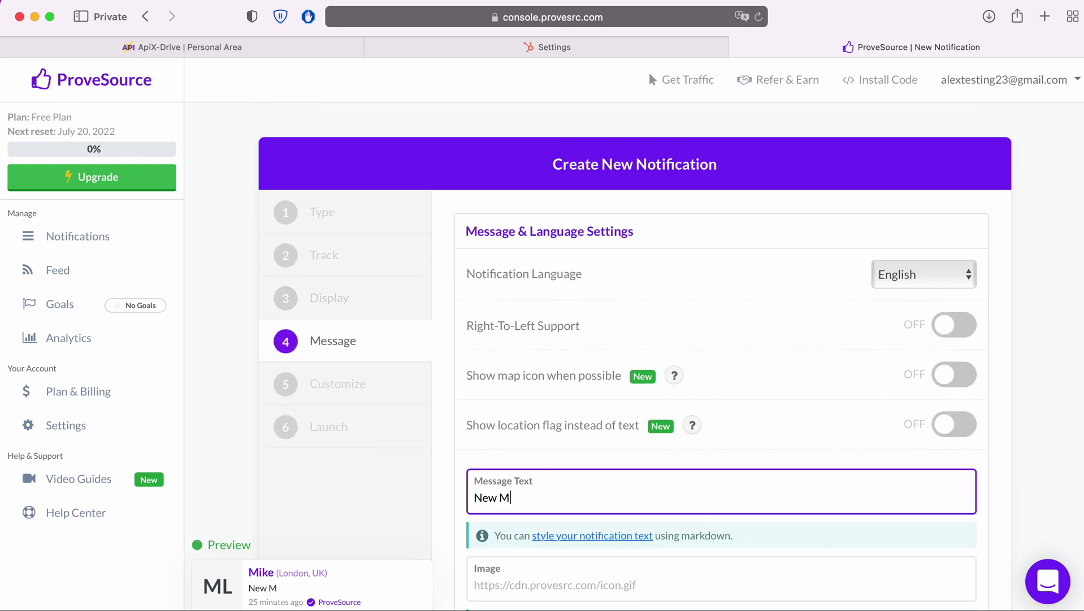
text(essage)
key(Tab)
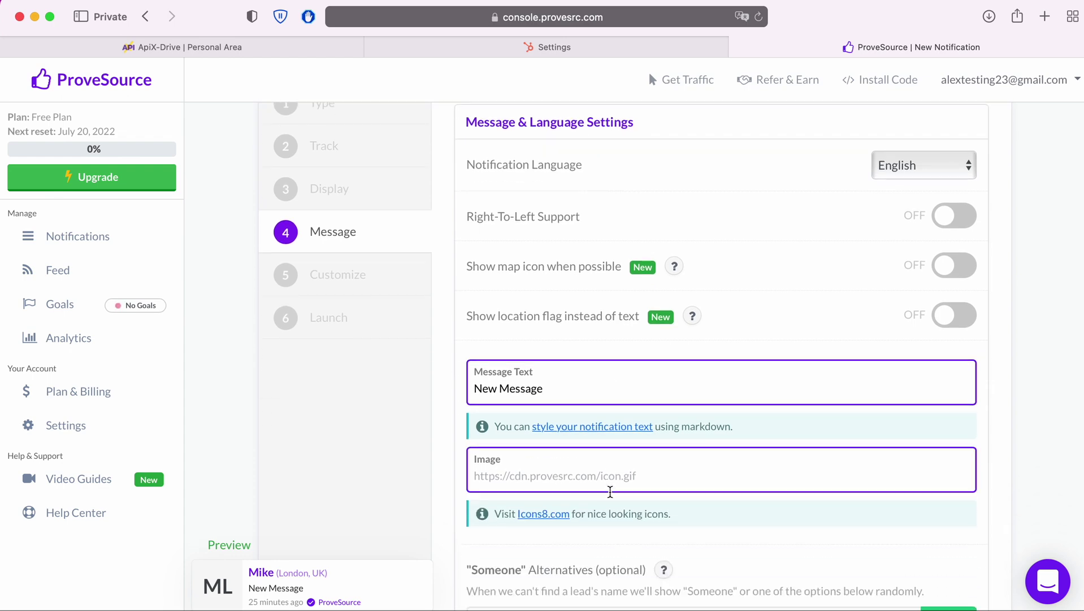
scroll(610, 491, down, 5)
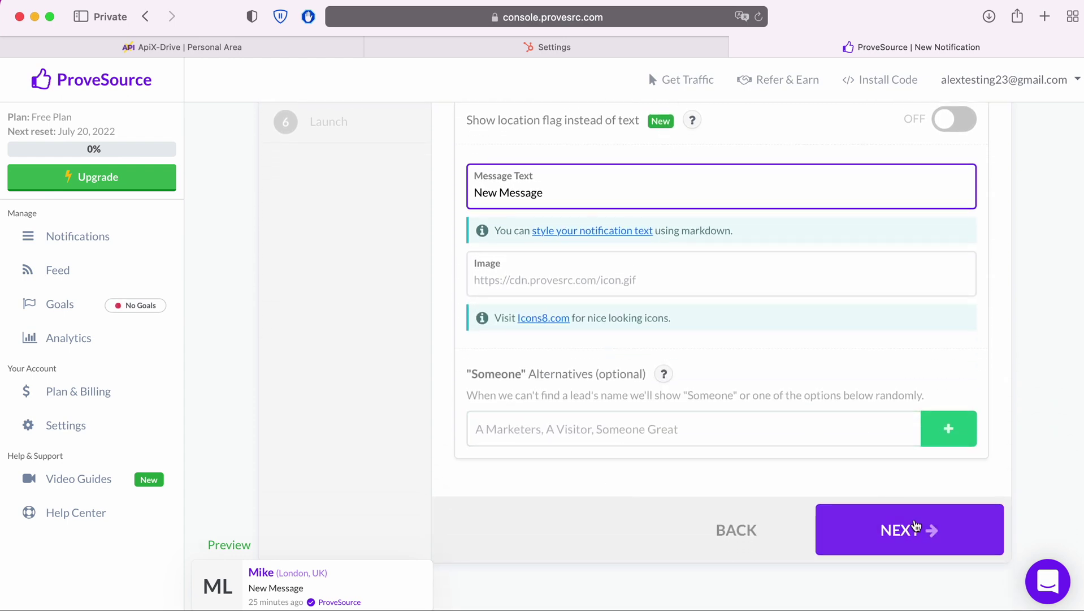
click(916, 526)
- Review the notification's customization options and continue to the launch stage with the default settings
scroll(886, 500, down, 6)
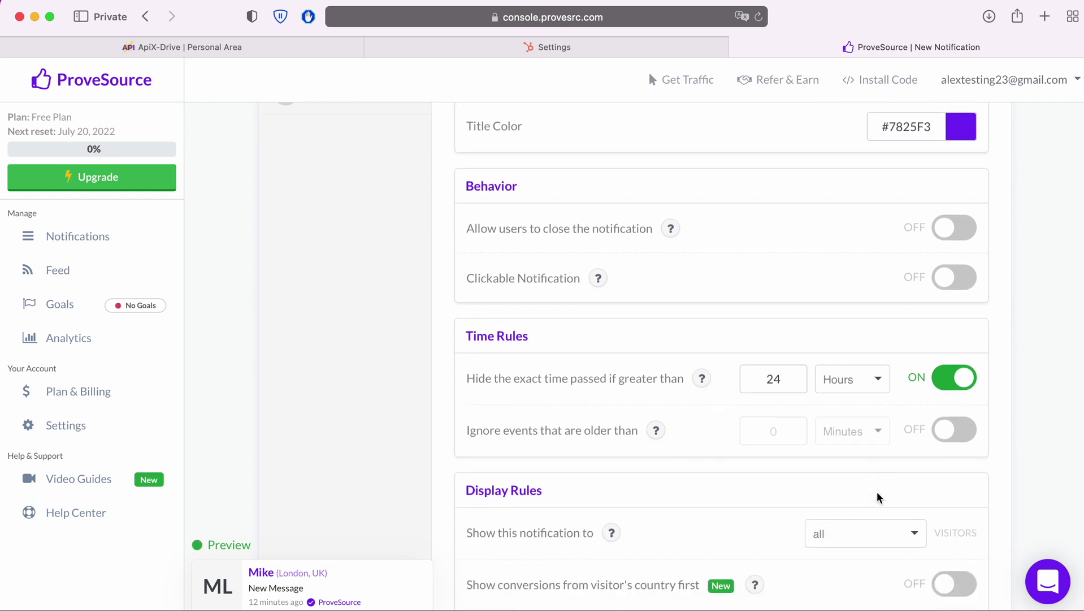
scroll(876, 491, down, 8)
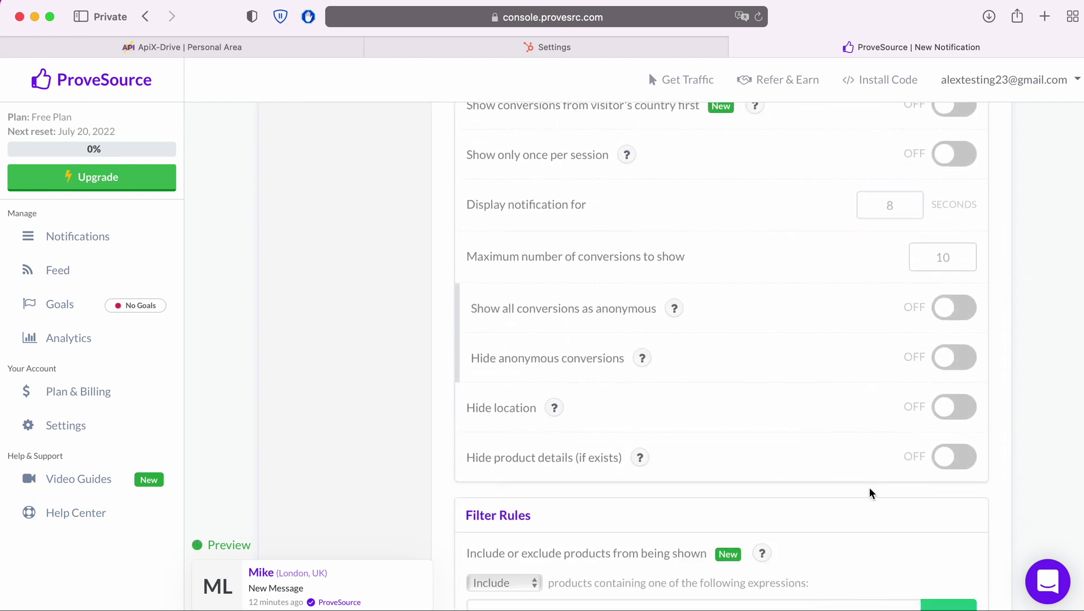
scroll(870, 492, down, 4)
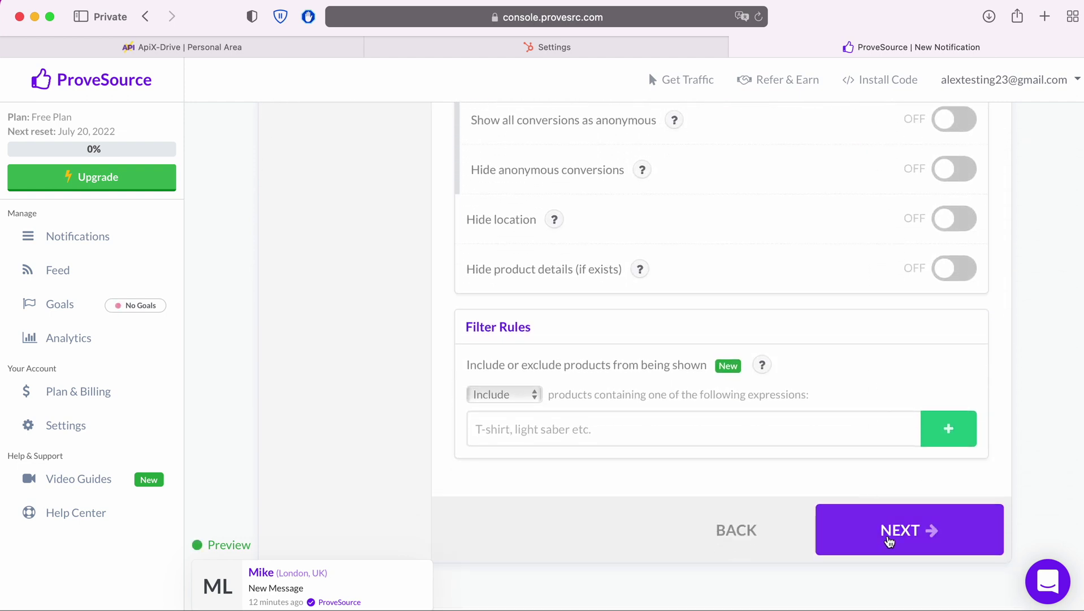
click(889, 532)
- Name the notification ApiX-Drive and launch it
click(586, 527)
text(ApiX-)
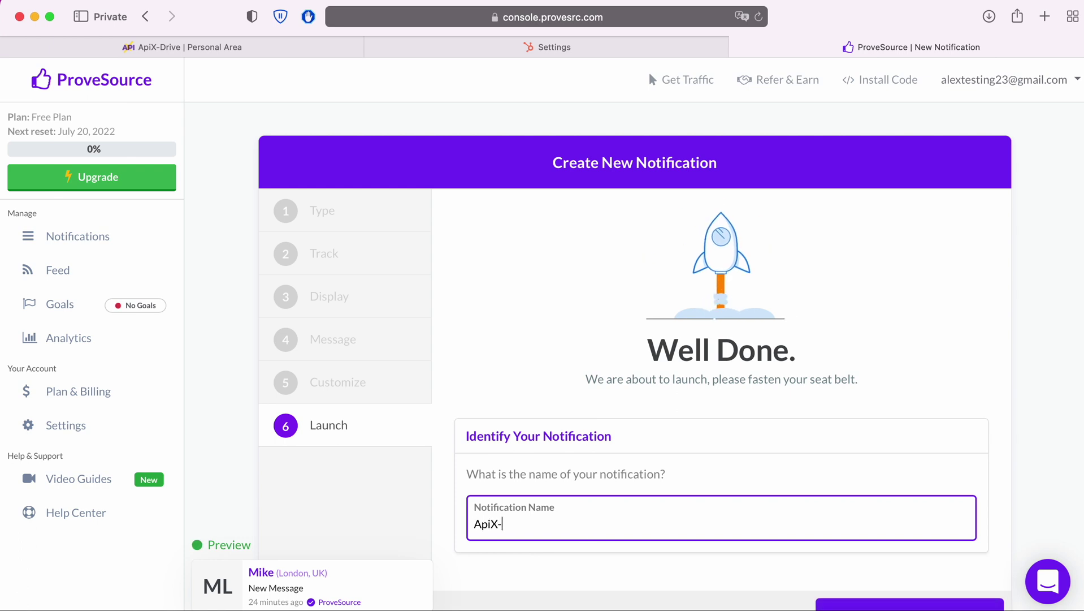
text(Drive)
scroll(635, 361, down, 1)
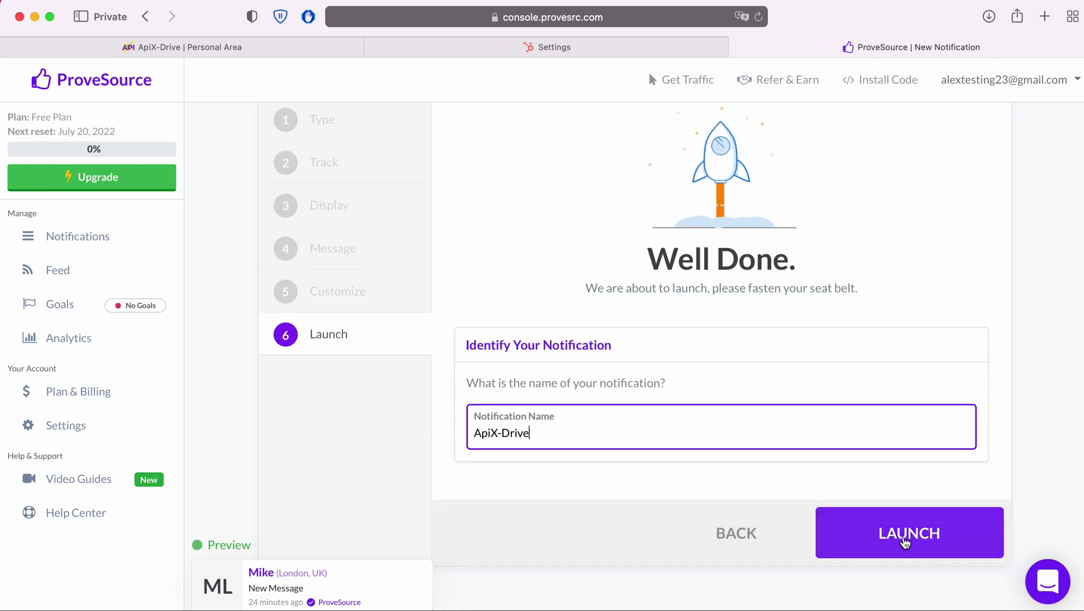
click(903, 535)
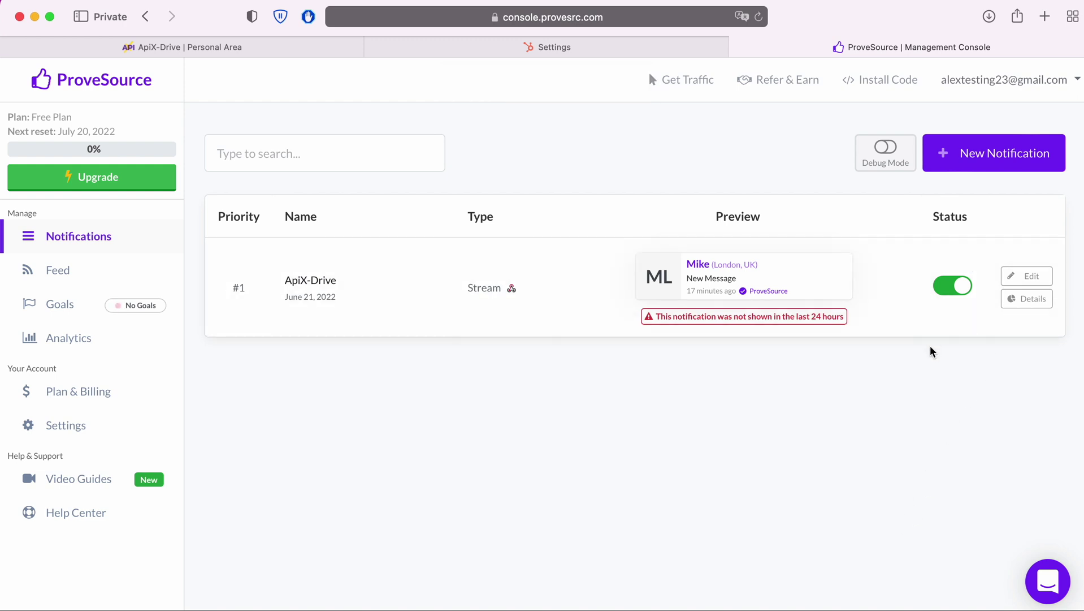
- Return to ApiX-Drive, choose the newly added ProveSource account as the data destination login, and continue
click(231, 48)
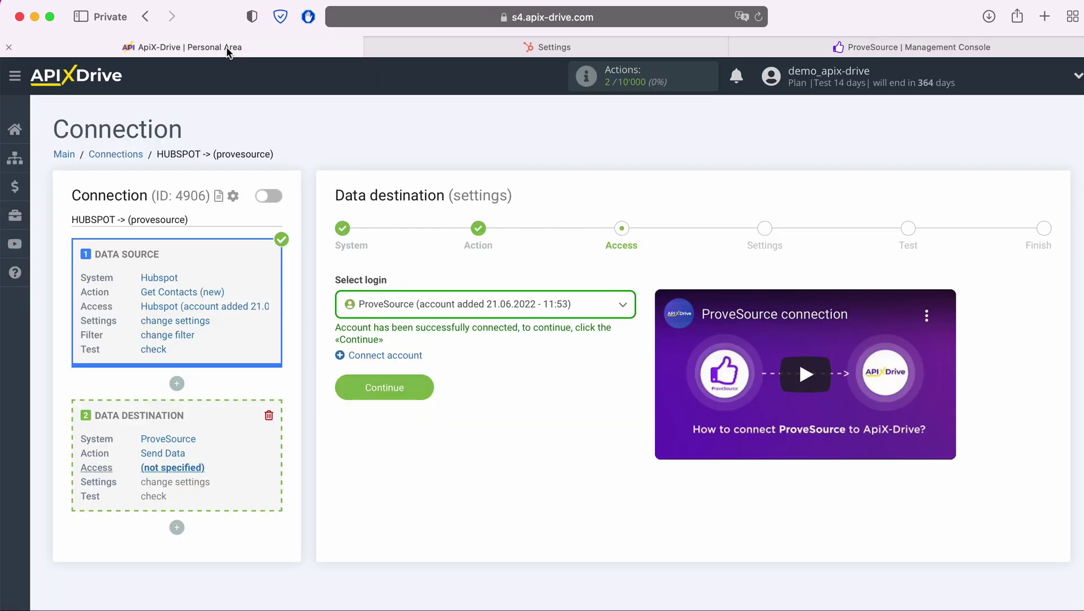
click(585, 311)
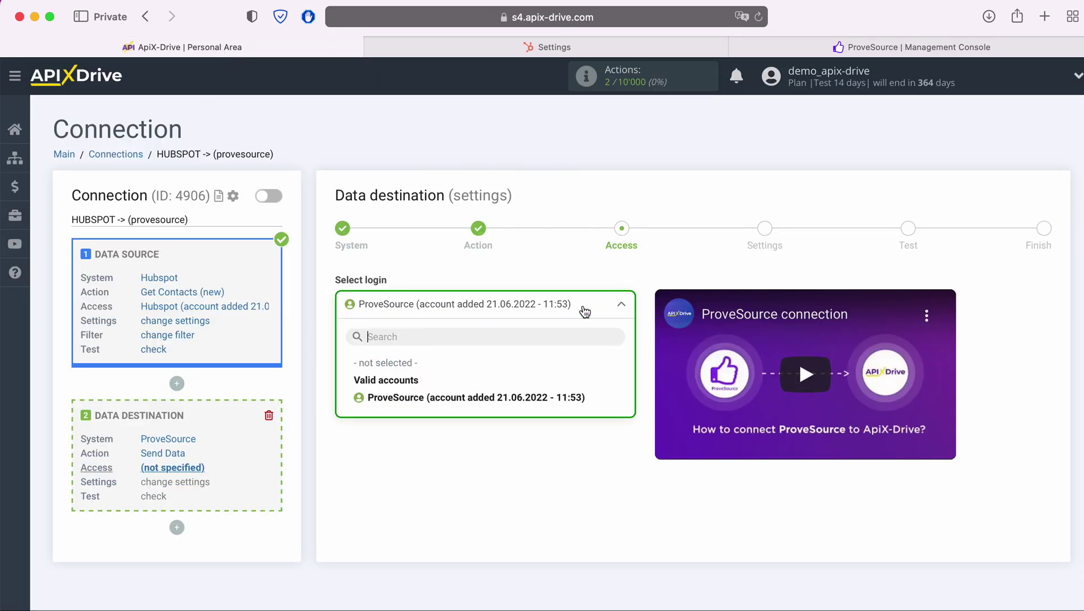
click(567, 394)
click(418, 386)
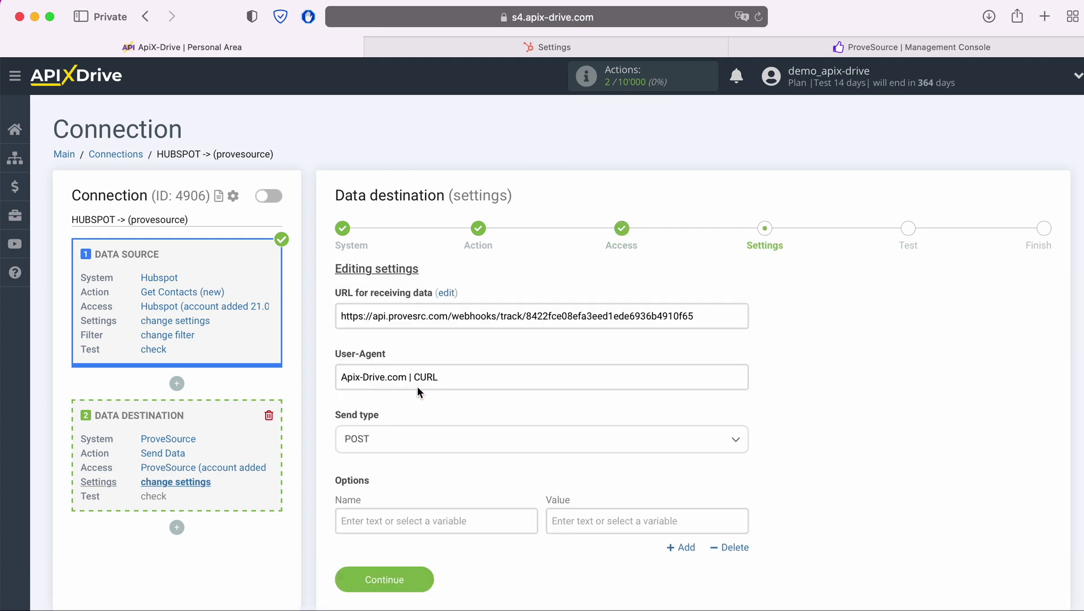
- Set the destination's send type to POST json and name the first option firstName
click(395, 442)
click(389, 514)
click(389, 514)
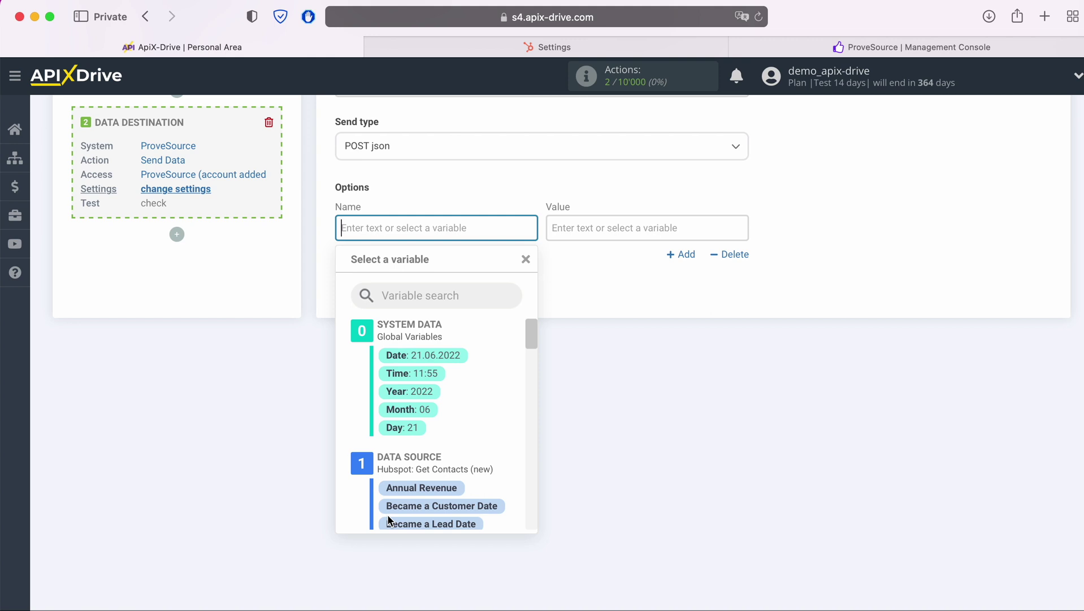
text(firstName)
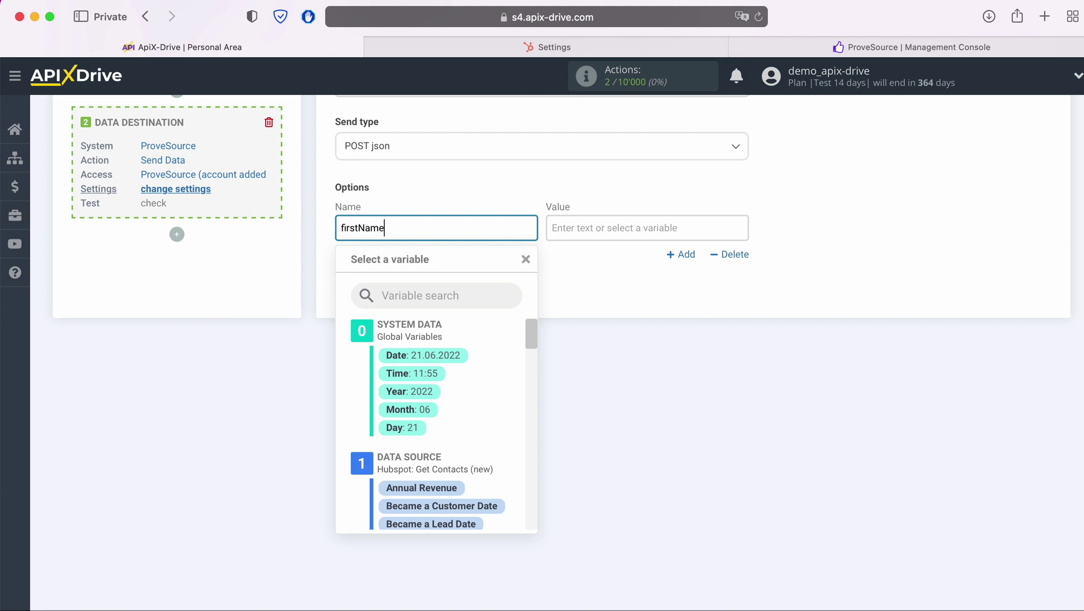
- Map the value of the firstName option to the First Name variable from the Hubspot data source
click(592, 227)
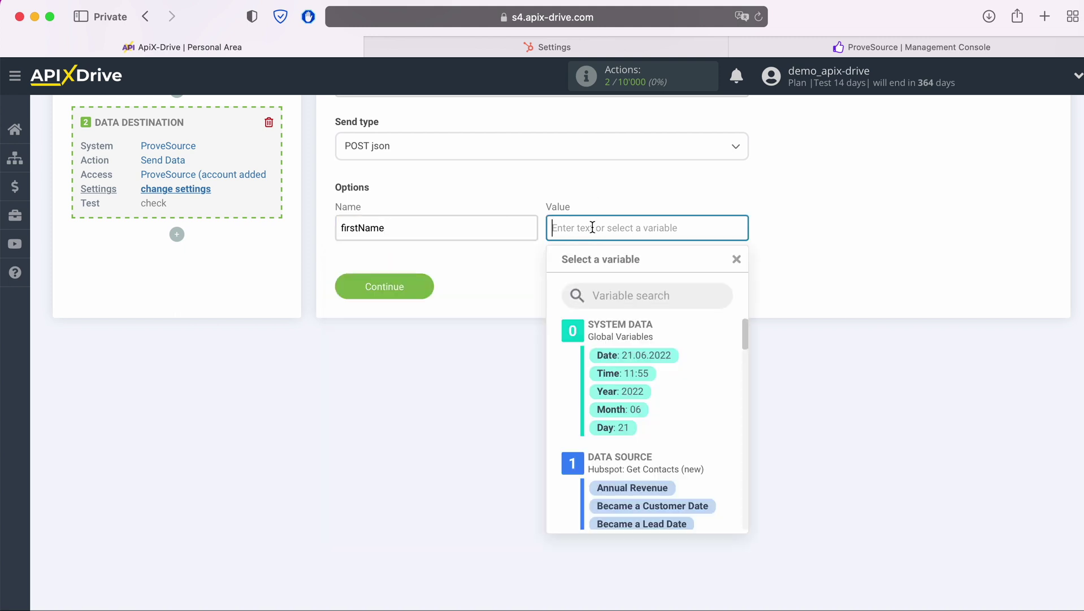
scroll(708, 445, down, 8)
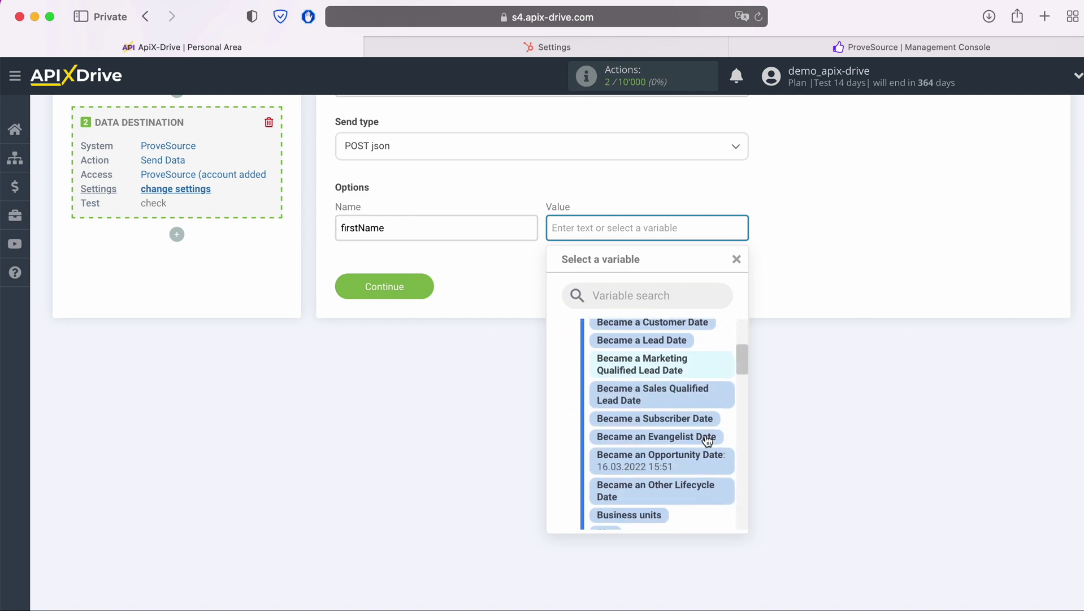
scroll(704, 439, down, 5)
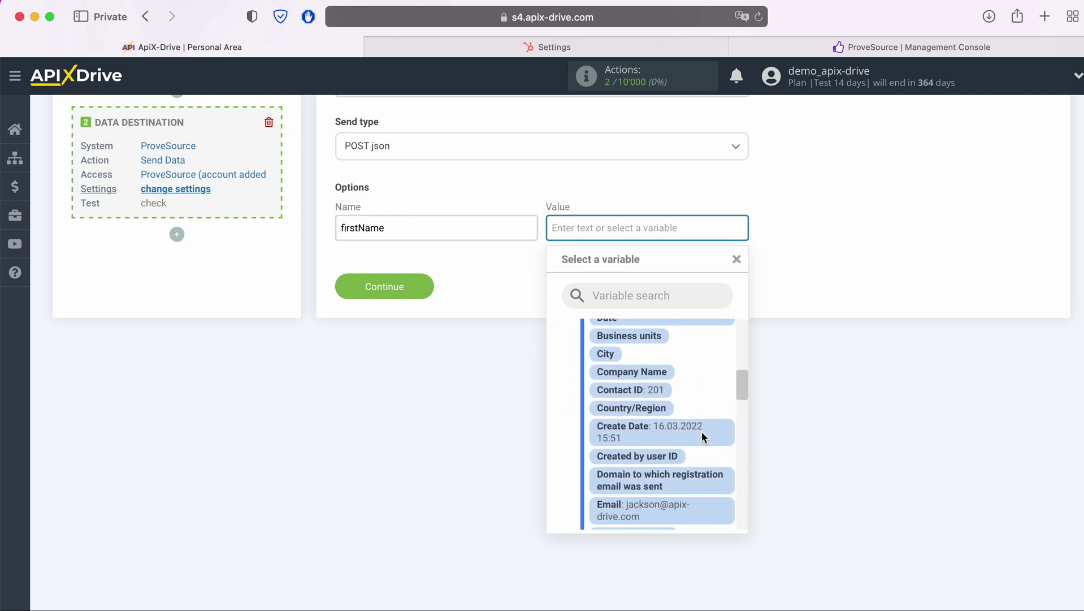
scroll(701, 436, down, 5)
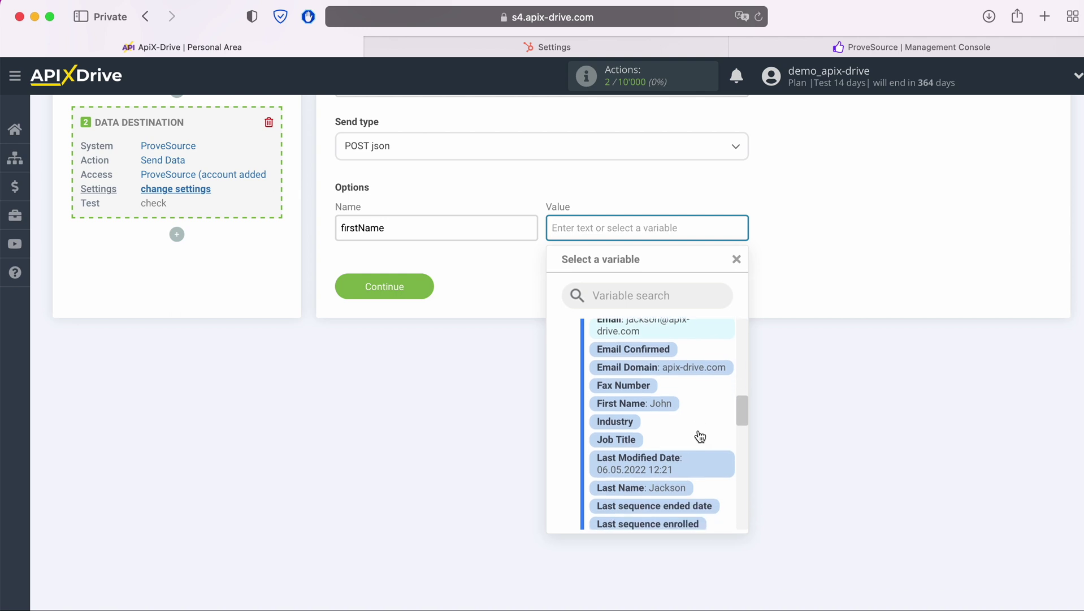
scroll(699, 430, down, 4)
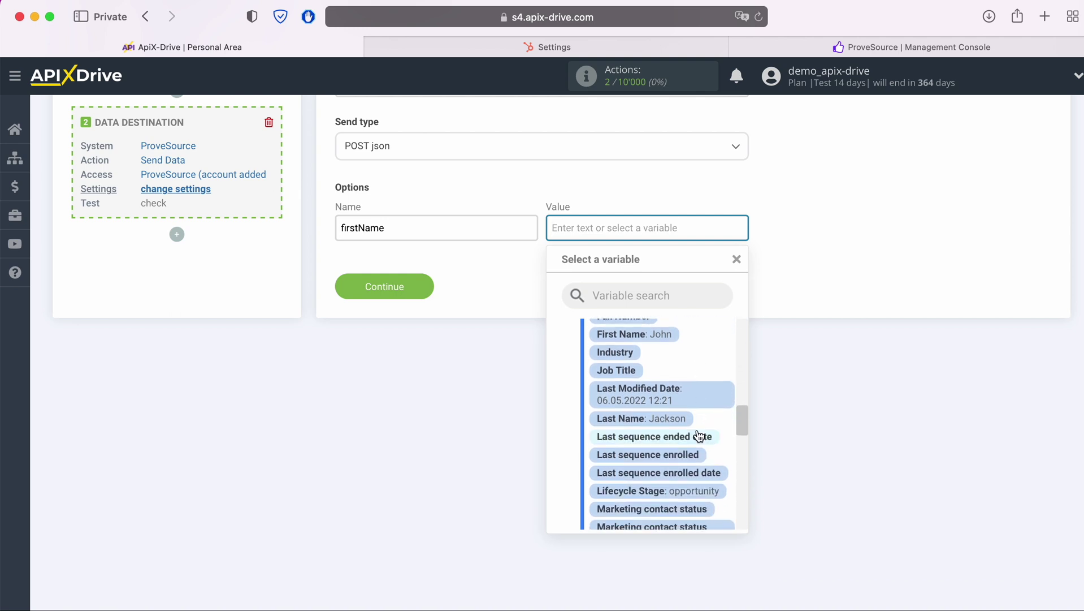
scroll(699, 435, up, 2)
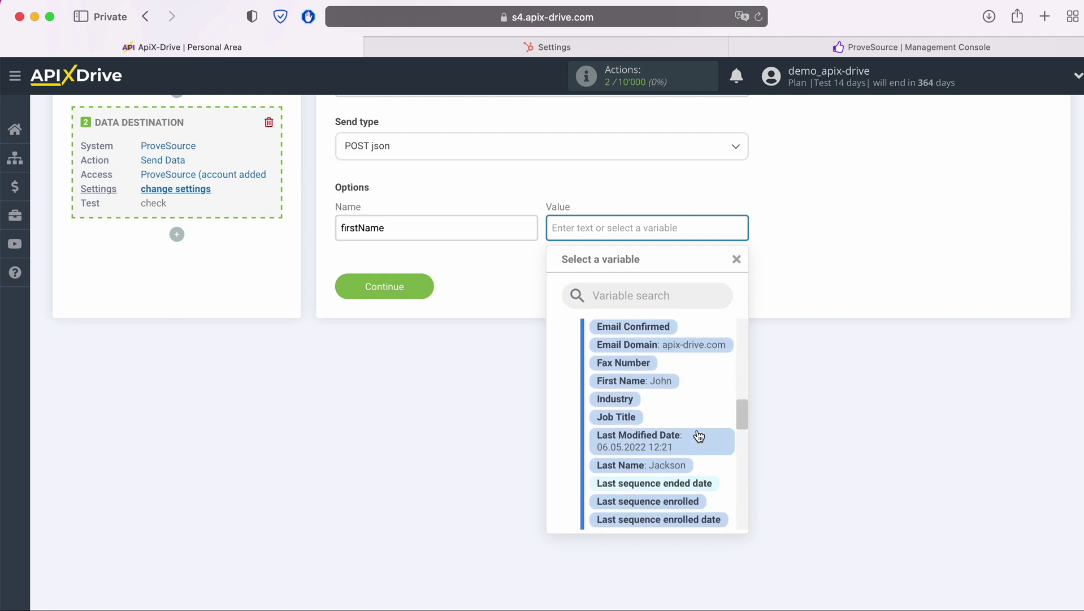
click(641, 383)
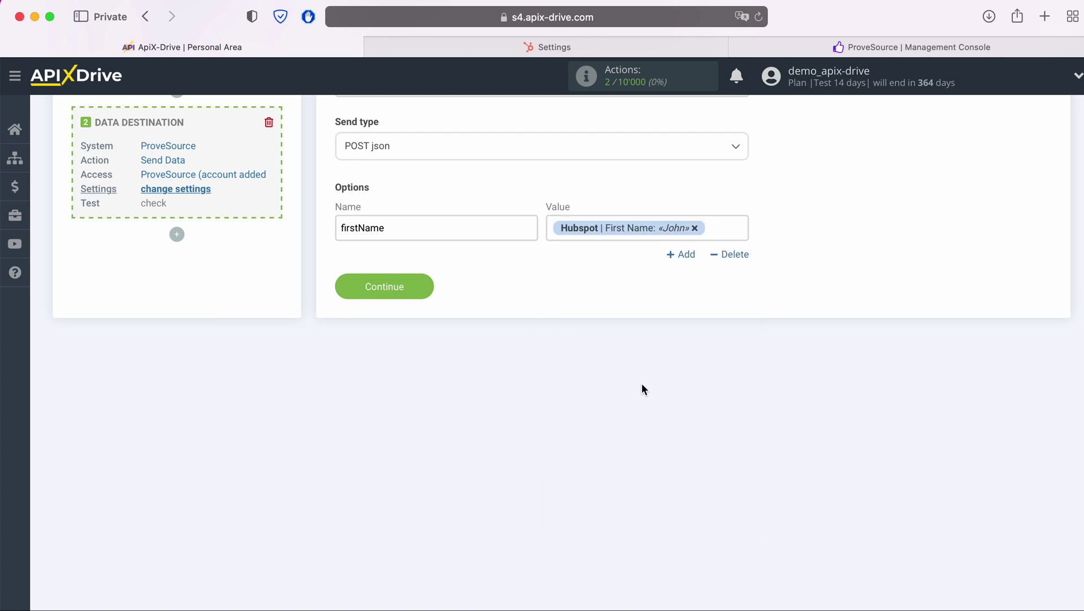
- Add a second option named email and map its value to the Hubspot Email variable
click(683, 254)
click(462, 277)
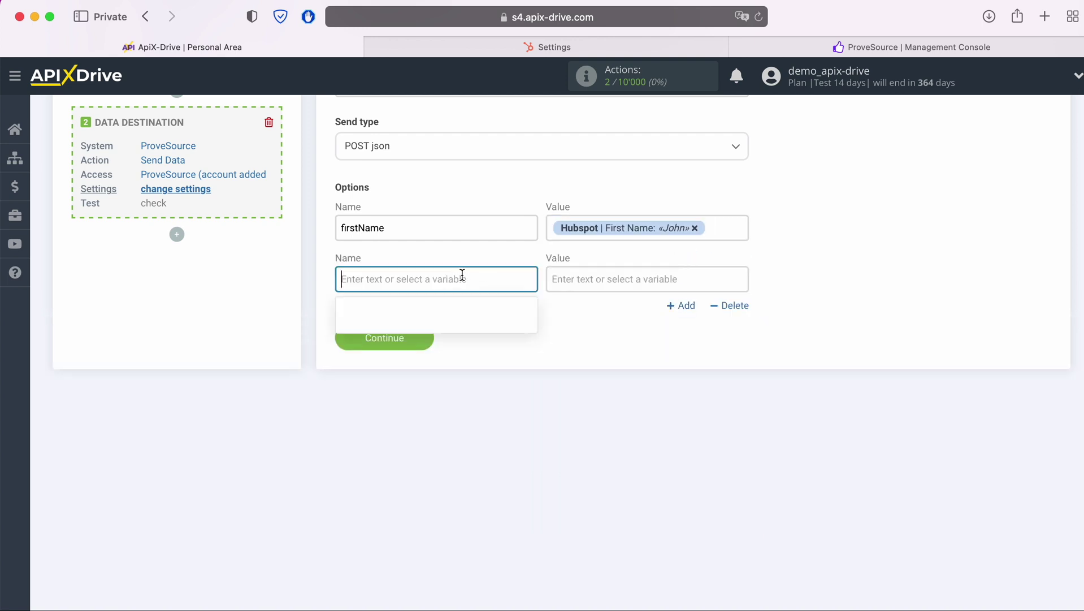
text(email)
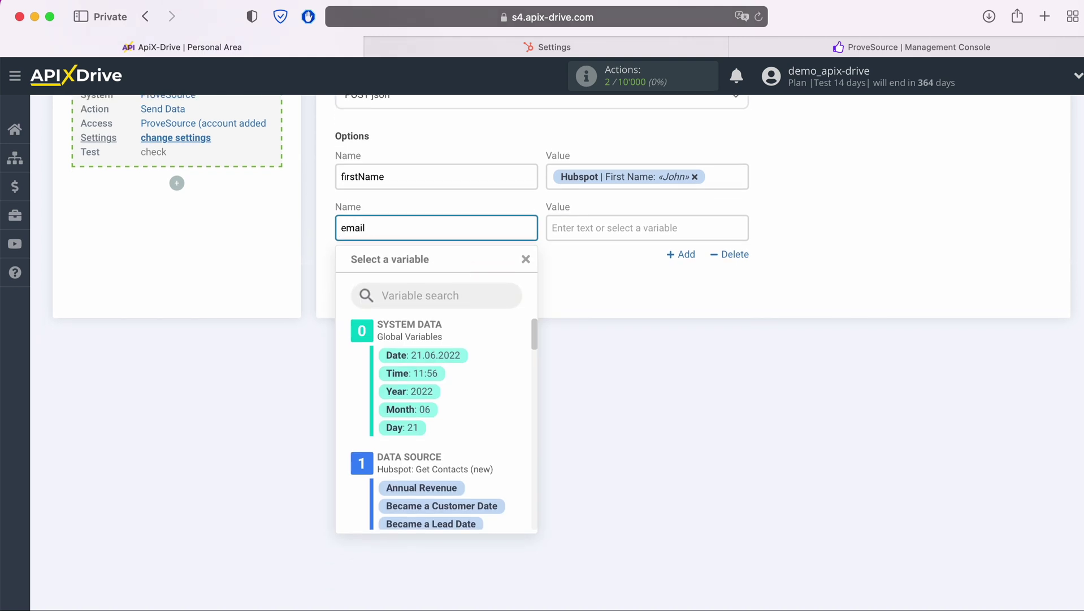
click(591, 232)
scroll(723, 433, down, 2)
scroll(717, 434, down, 6)
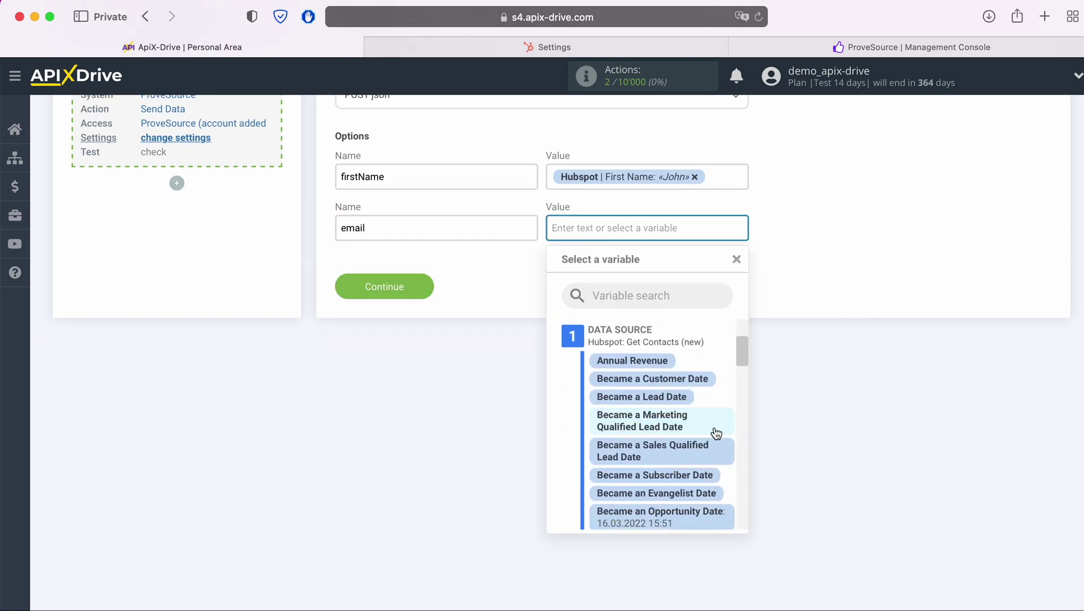
scroll(709, 424, down, 5)
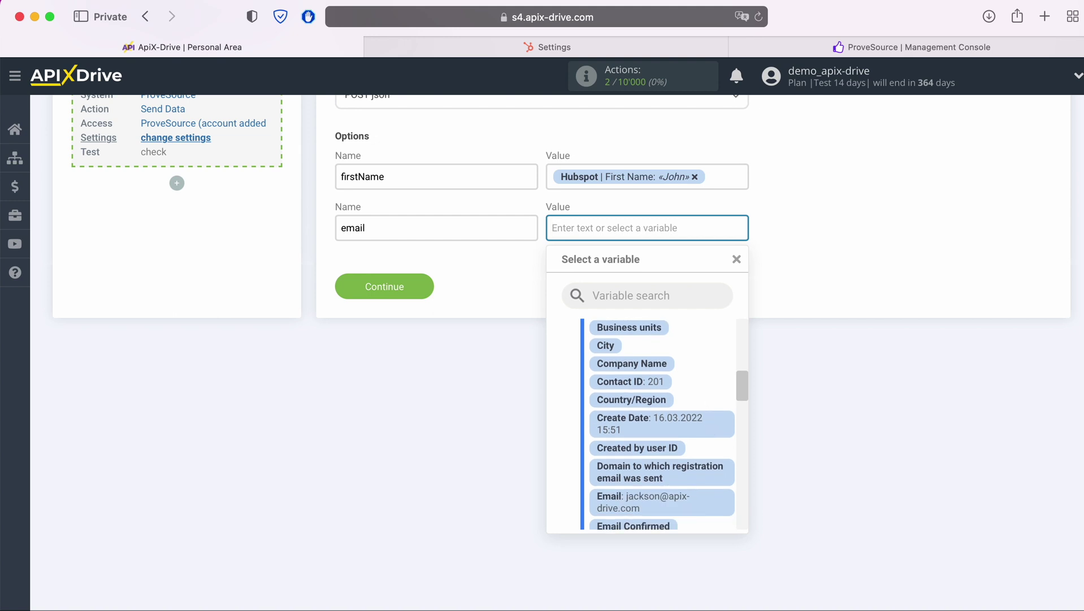
click(647, 417)
- Continue with the configured destination settings and send test data to ProveSource
scroll(646, 416, up, 4)
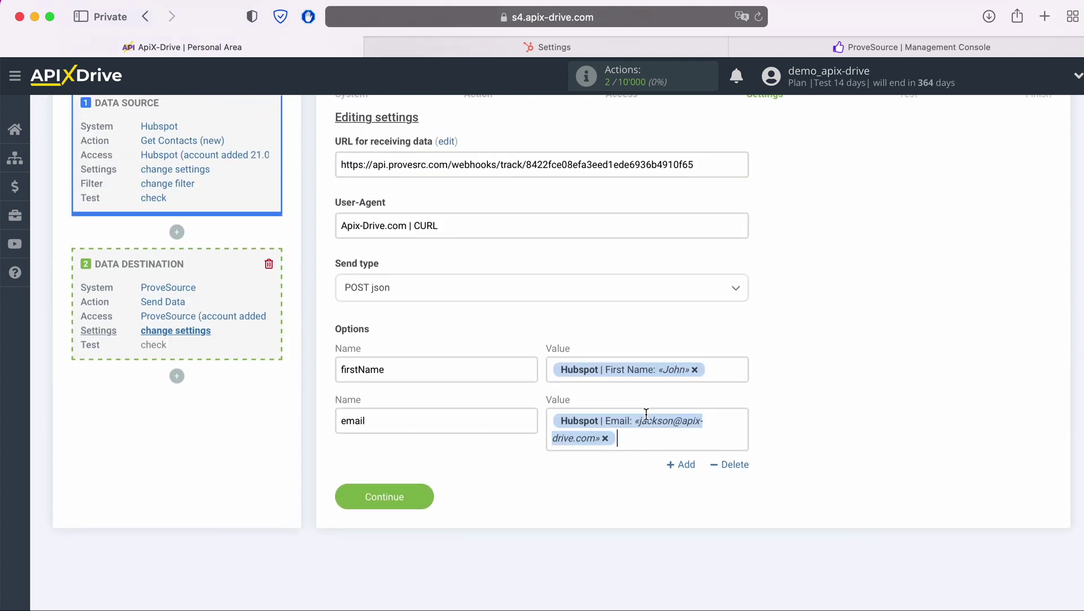
click(419, 491)
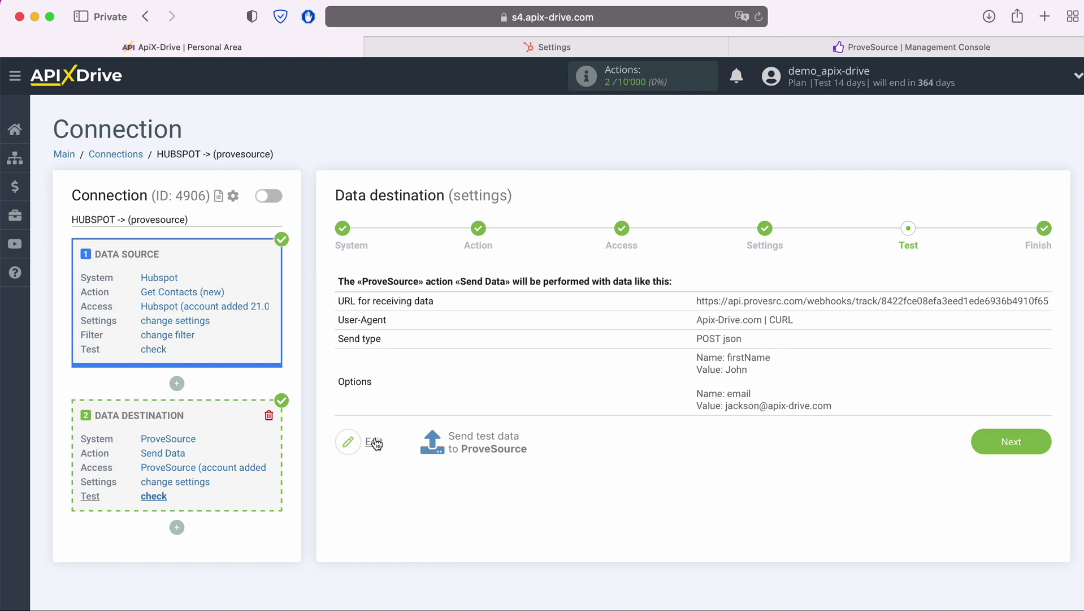
click(483, 438)
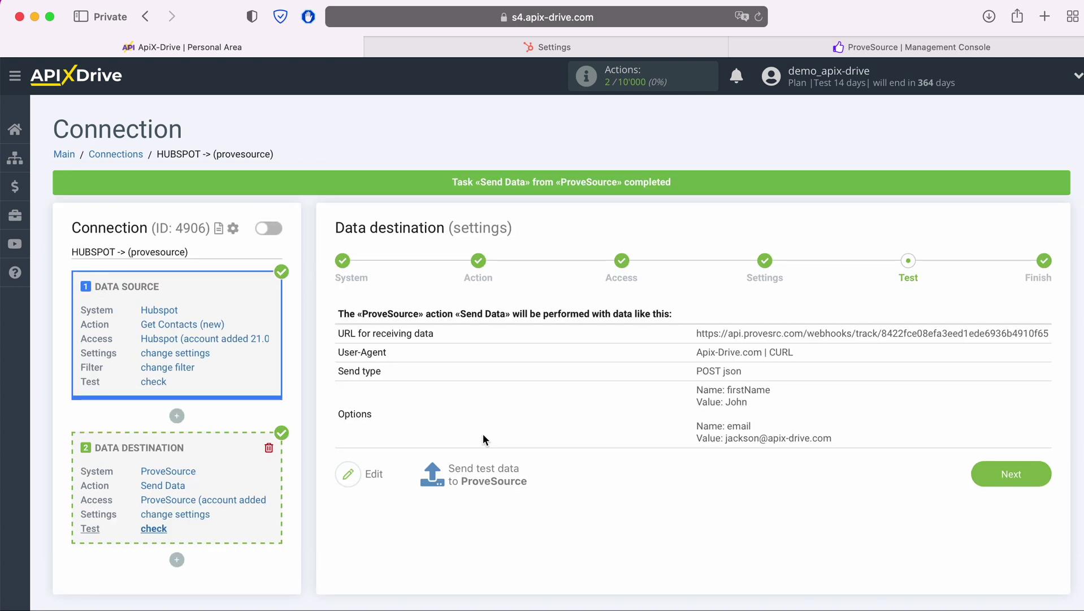
- Switch to the ProveSource console and view the details of the newest webhook event in the events feed
click(859, 48)
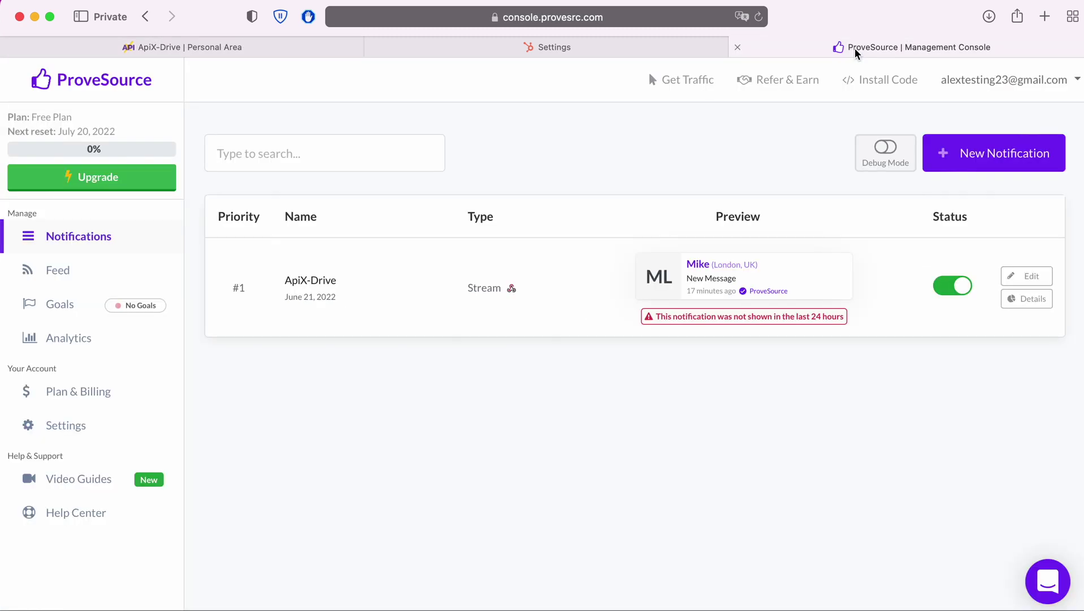
click(43, 271)
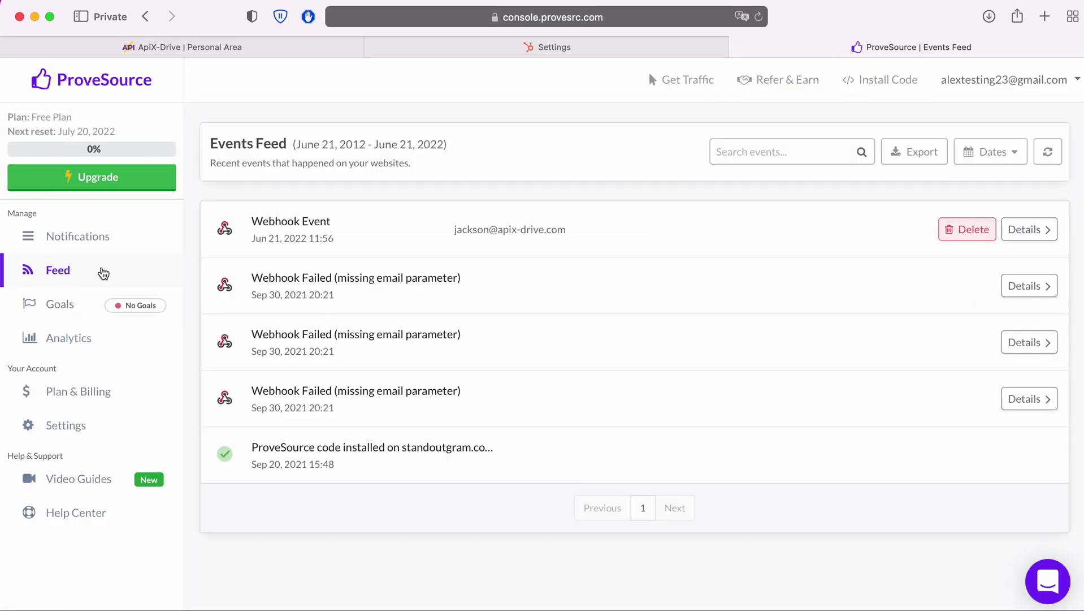
click(1028, 229)
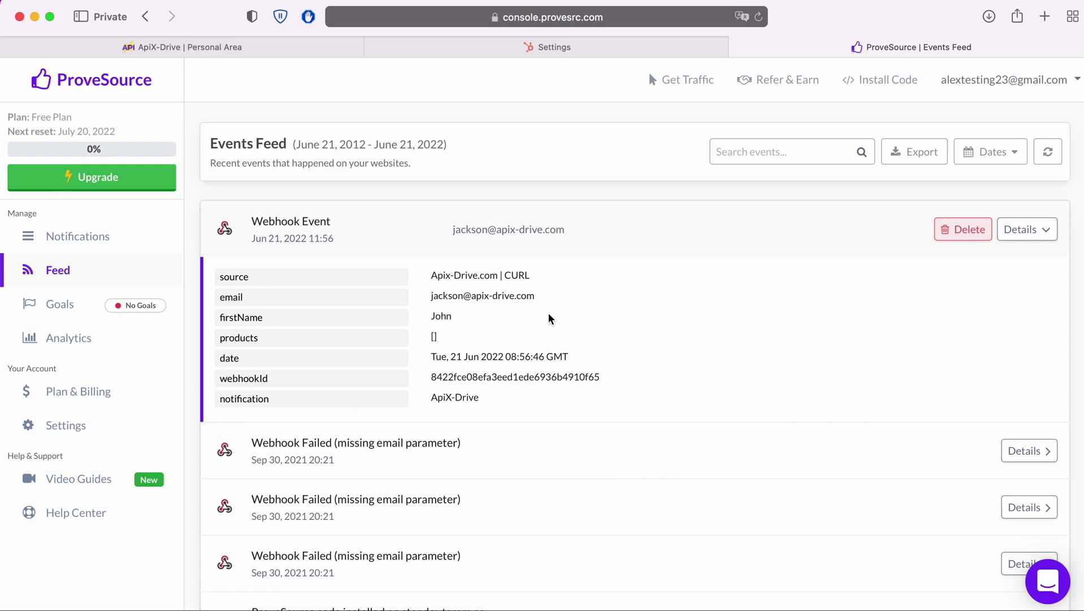
- Return to ApiX-Drive, finish the data destination setup and enable auto-update for the connection
click(264, 48)
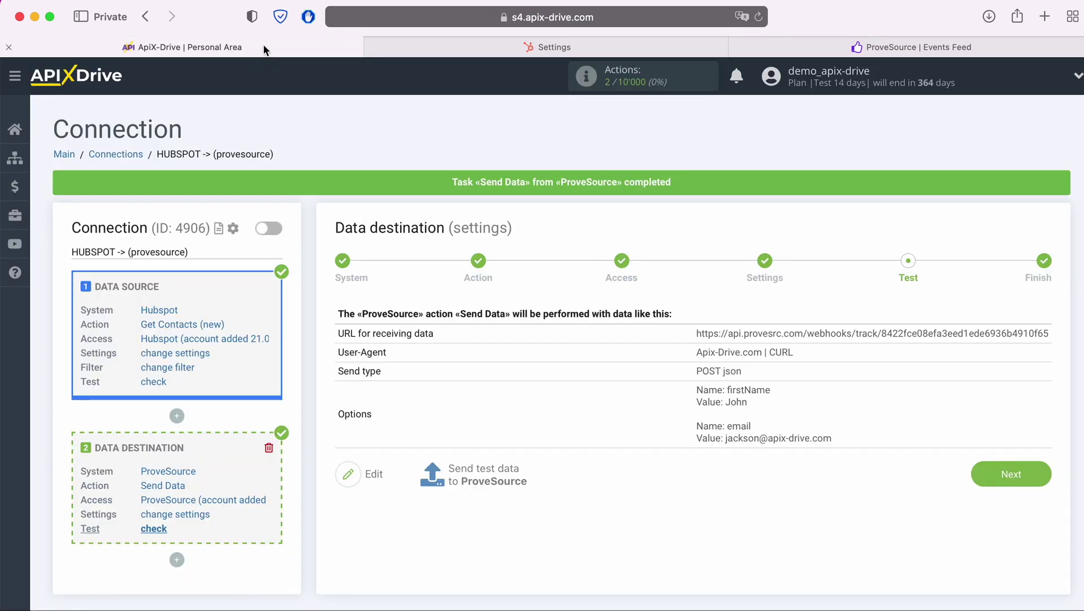
click(1034, 475)
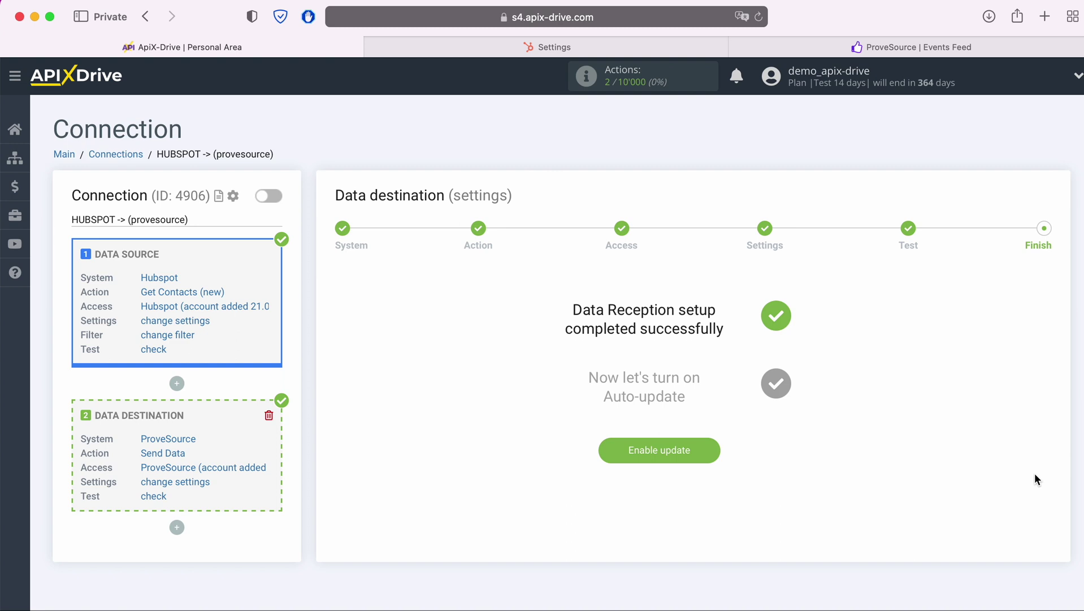
click(697, 451)
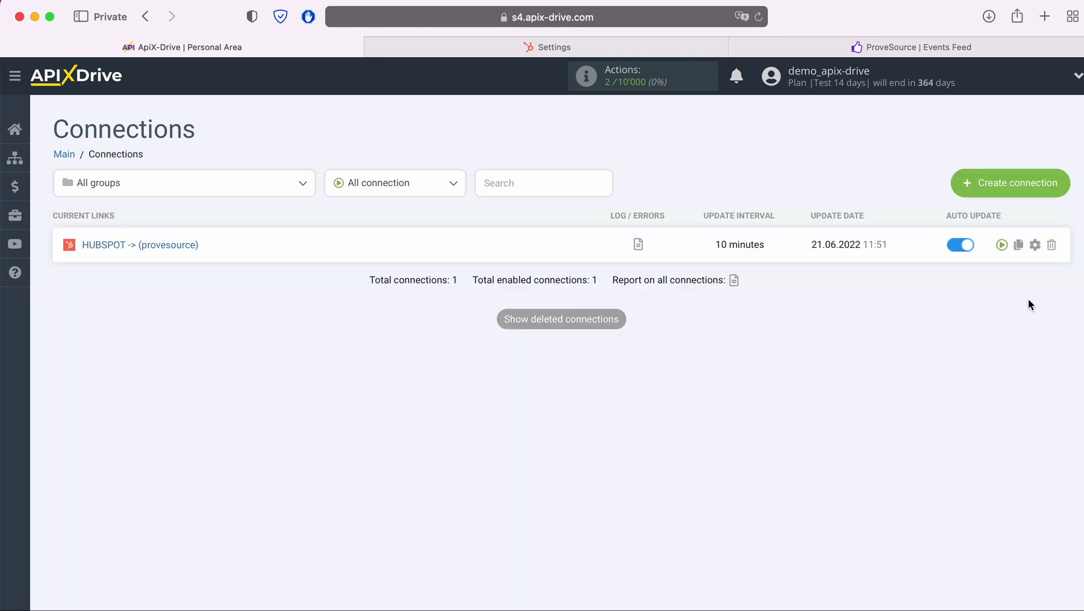
- Set the update interval of the HUBSPOT -> (provesource) connection to 5 minutes and save the setup
click(1034, 245)
click(641, 352)
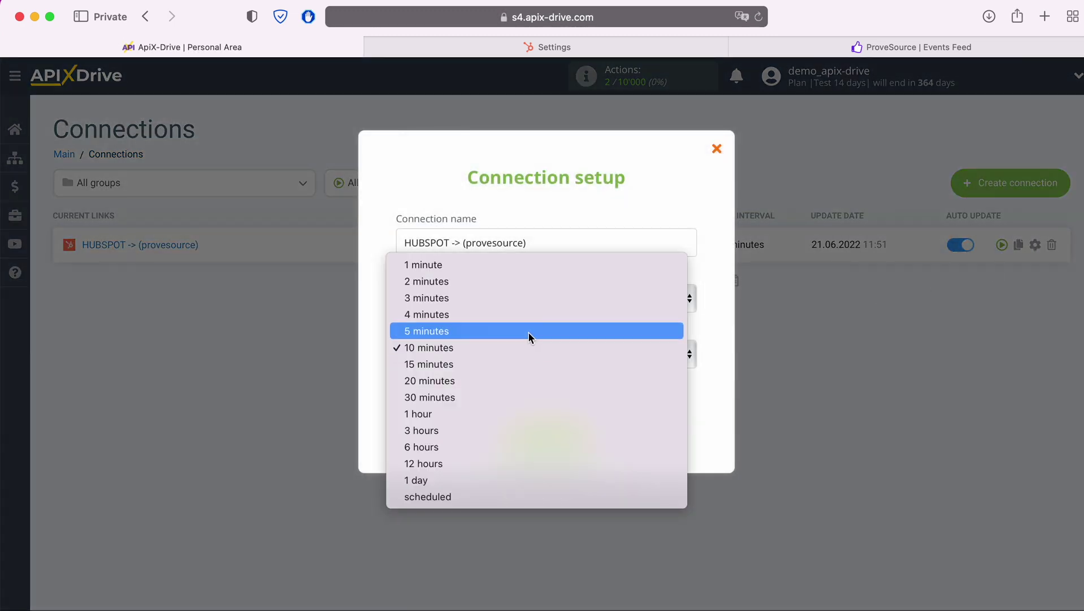
click(528, 331)
click(580, 439)
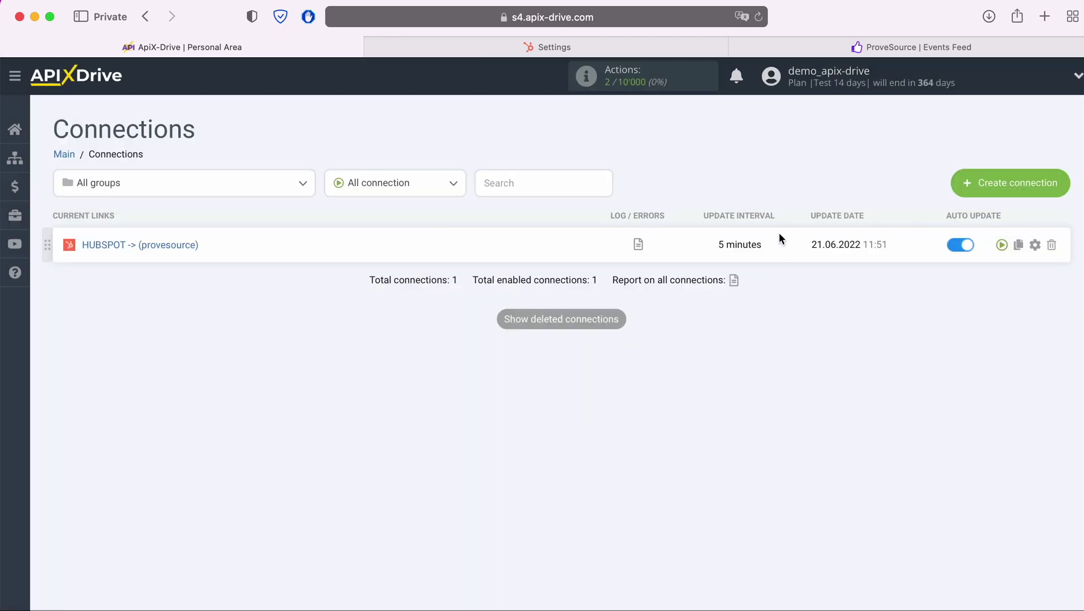